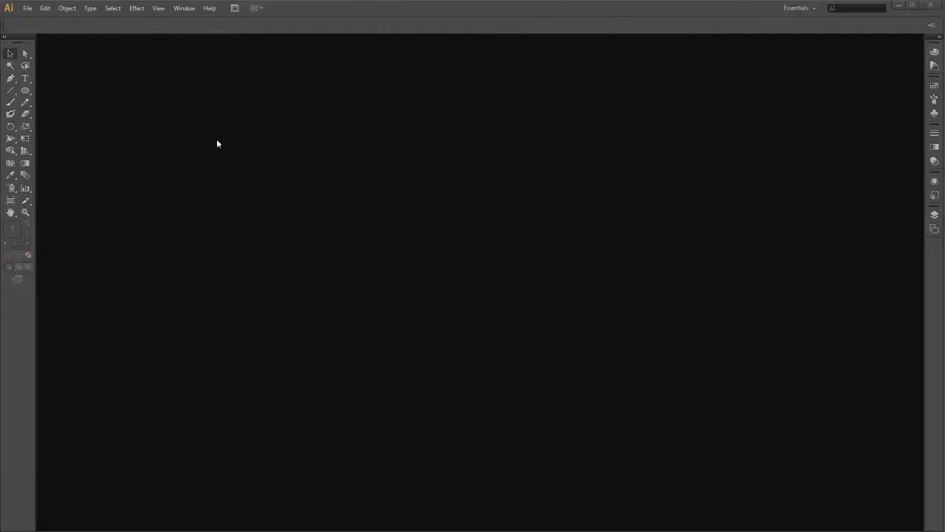
# Step: Create a new RGB document named 'flower' at 1920 × 1080 px
pyautogui.click(29, 10)
pyautogui.click(51, 21)
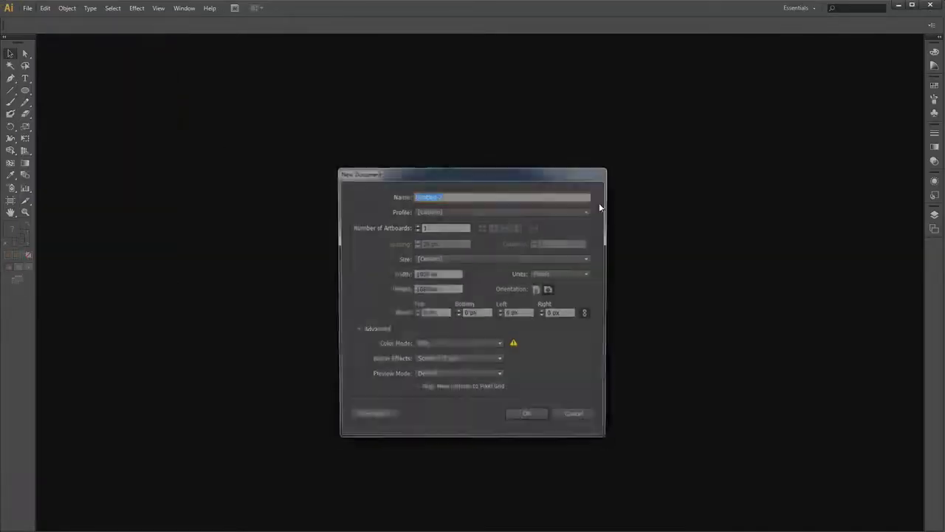
pyautogui.write('flower')
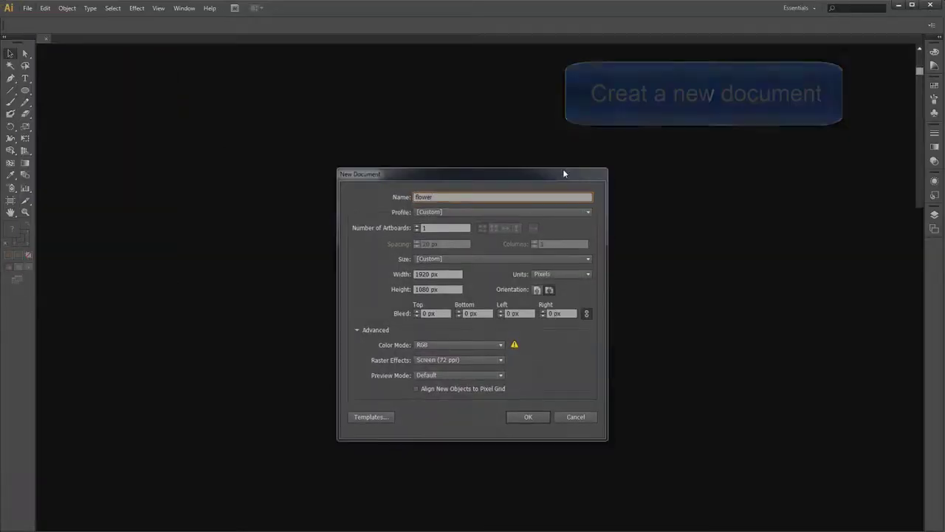
pyautogui.press('Return')
pyautogui.click(28, 8)
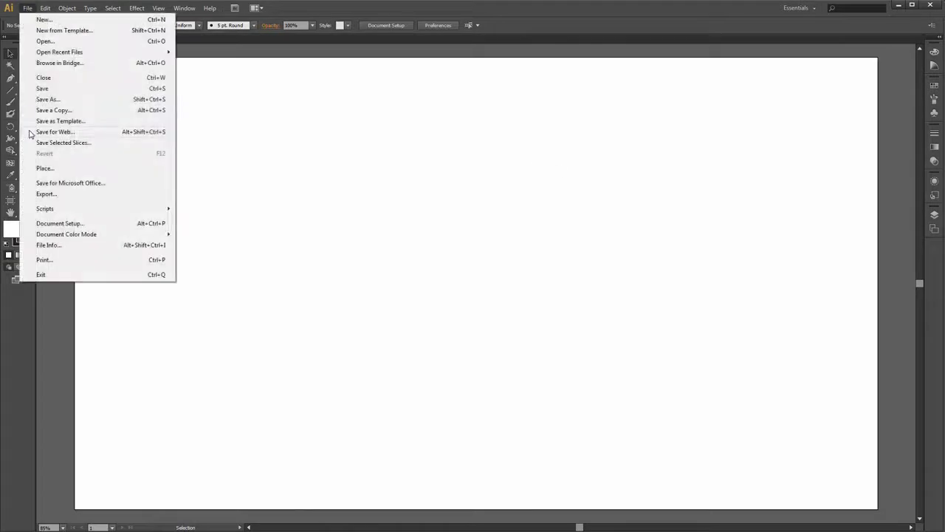
# Step: Place the Freetutorials.me logo image file onto the artboard
pyautogui.click(44, 168)
pyautogui.click(341, 132)
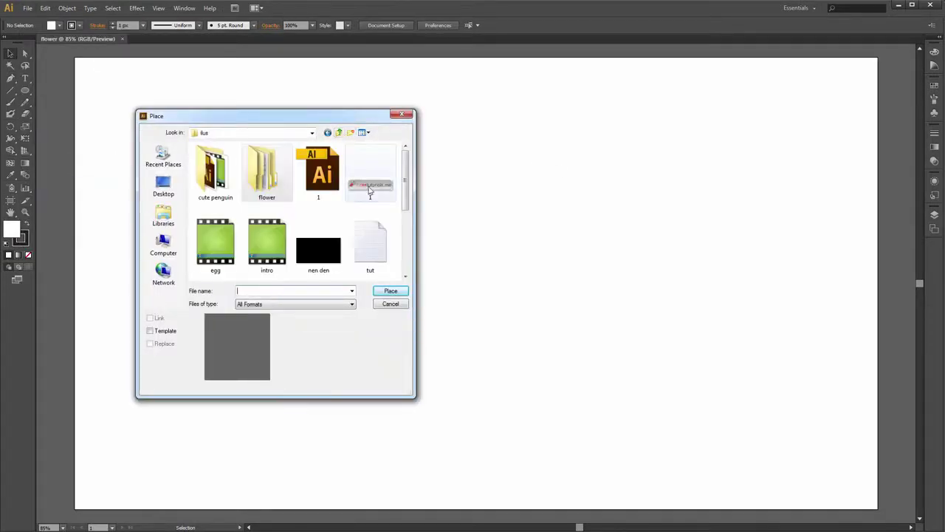
pyautogui.click(371, 172)
pyautogui.click(390, 291)
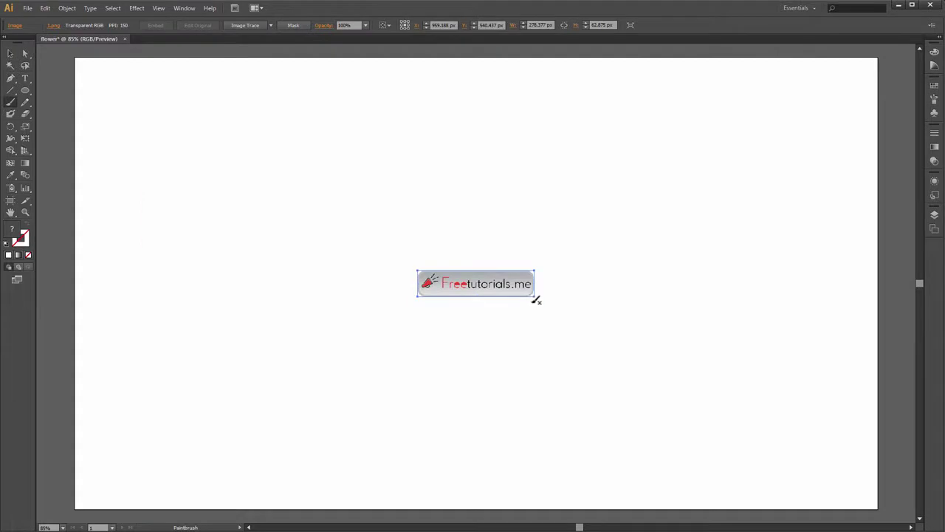
# Step: Enlarge the logo proportionally, move it into the top-left corner, and deselect it
pyautogui.moveTo(534, 296)
pyautogui.mouseDown()
pyautogui.moveTo(617, 314)
pyautogui.moveTo(177, 84)
pyautogui.mouseUp()
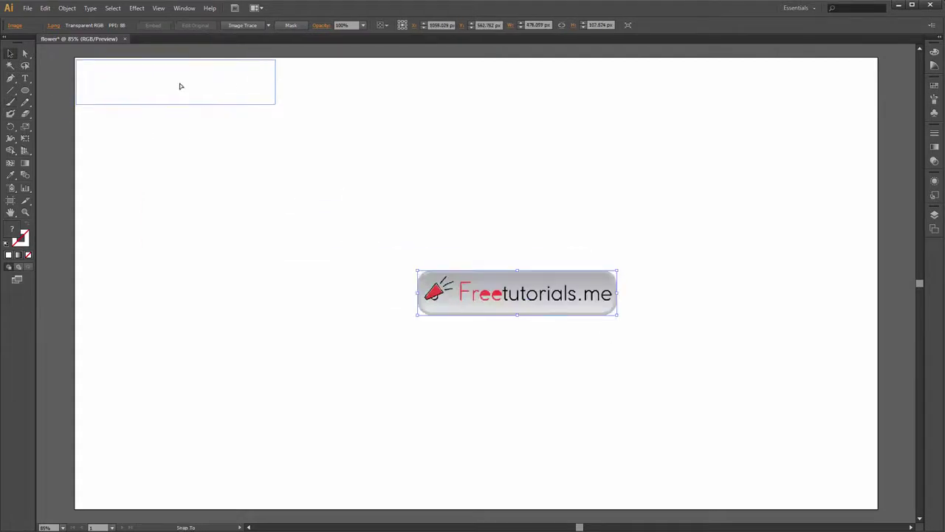
pyautogui.click(356, 116)
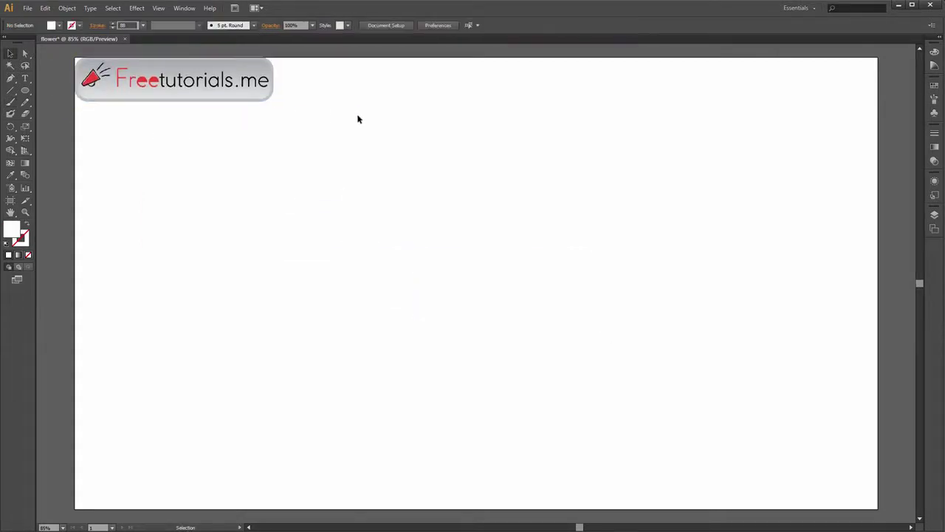
pyautogui.click(237, 94)
pyautogui.click(340, 98)
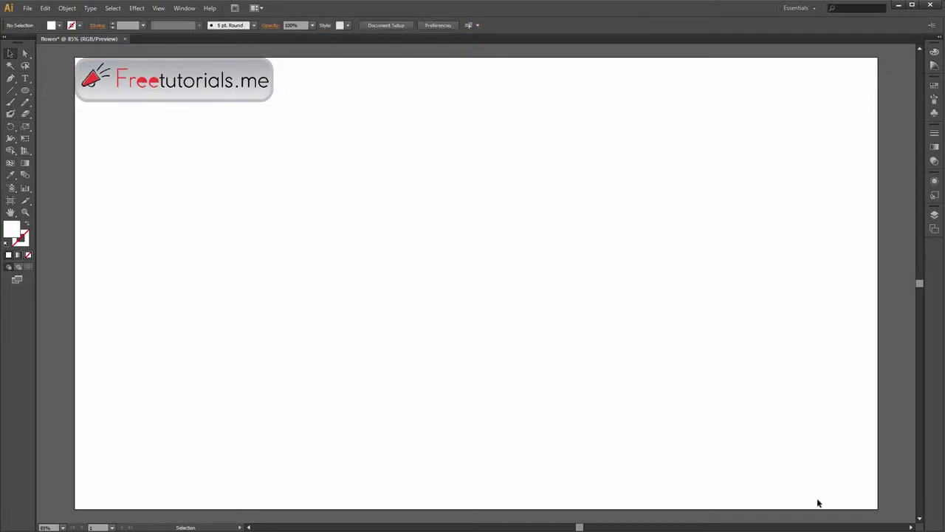
# Step: Choose the Ellipse tool and set the fill colour to magenta
pyautogui.click(24, 91)
pyautogui.doubleClick(12, 228)
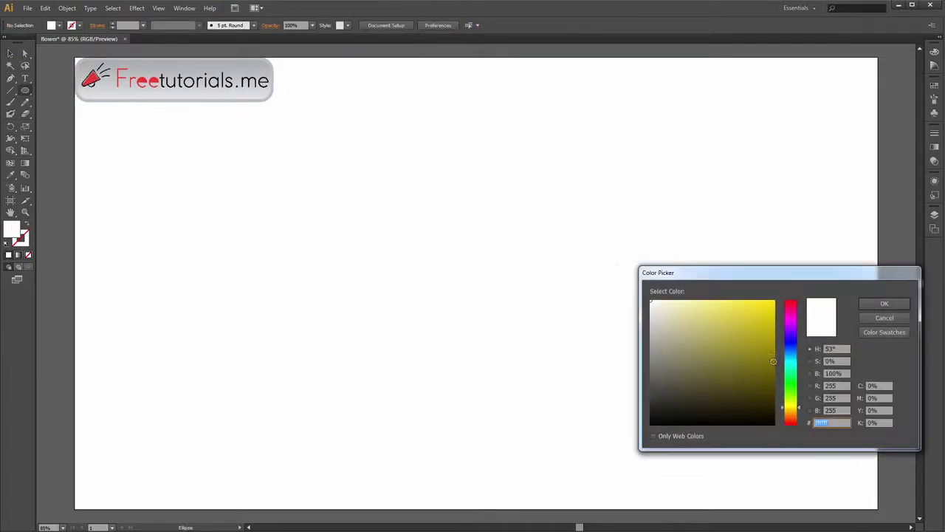
pyautogui.click(799, 316)
pyautogui.click(726, 313)
pyautogui.click(867, 305)
# Step: Draw a 180 × 240 px oval and zoom in to centre it in view
pyautogui.click(538, 276)
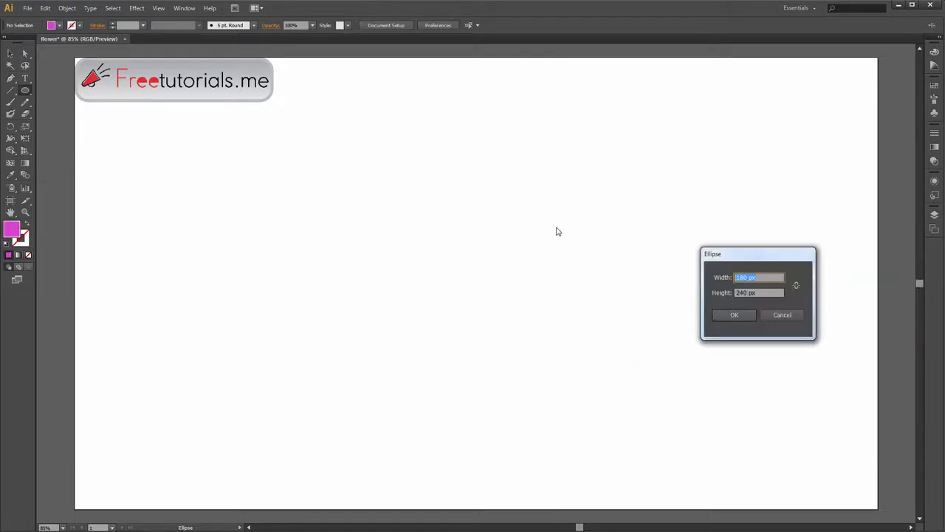
pyautogui.press('Return')
pyautogui.press('v')
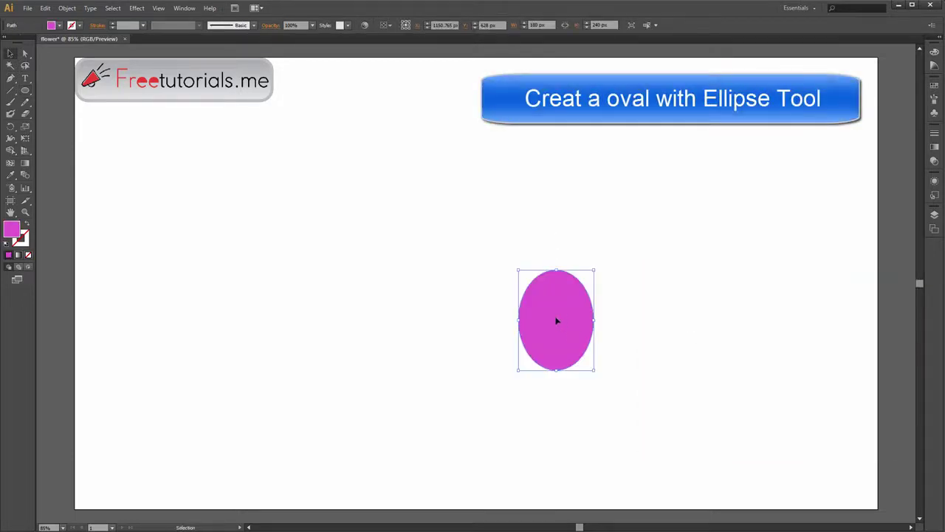
pyautogui.hotkey('ctrl', '+')
pyautogui.hotkey('ctrl', '+')
pyautogui.moveTo(467, 227)
pyautogui.mouseDown()
pyautogui.moveTo(552, 269)
pyautogui.moveTo(525, 274)
pyautogui.mouseUp()
# Step: Pull the oval's top anchor down and shape its handles into a dipped top edge
pyautogui.hotkey('ctrl', '+')
pyautogui.press('a')
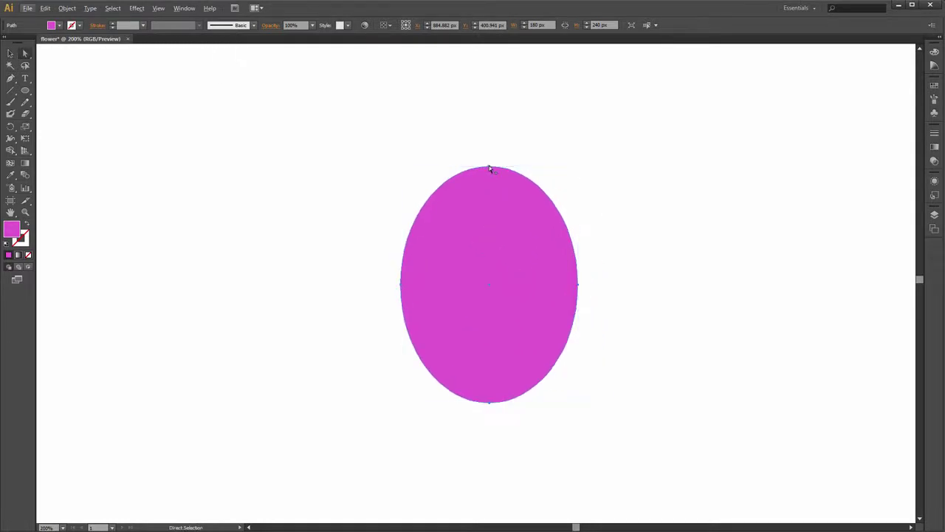
pyautogui.moveTo(489, 167)
pyautogui.mouseDown()
pyautogui.moveTo(490, 213)
pyautogui.moveTo(403, 187)
pyautogui.mouseUp()
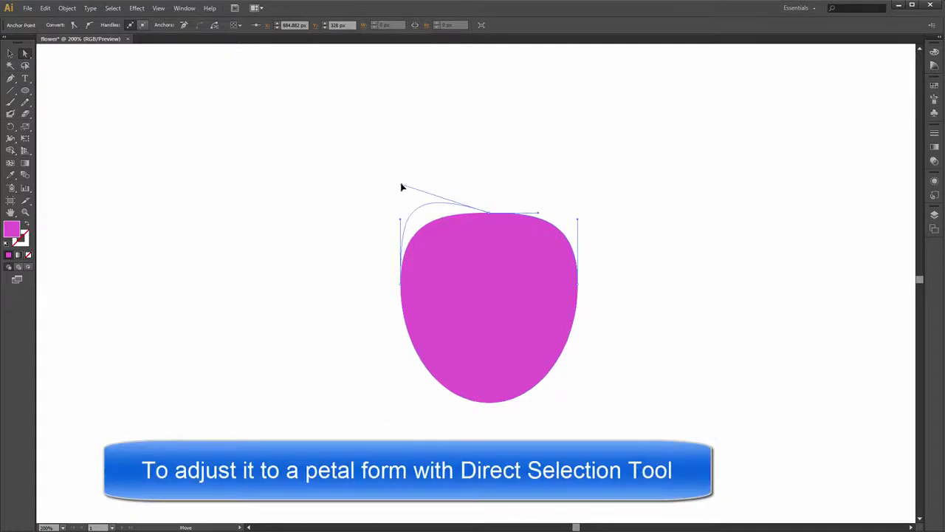
pyautogui.moveTo(542, 214); pyautogui.dragTo(568, 183)
# Step: Convert the bottom anchor to a sharp corner and bend both side curves into a heart
pyautogui.click(487, 402)
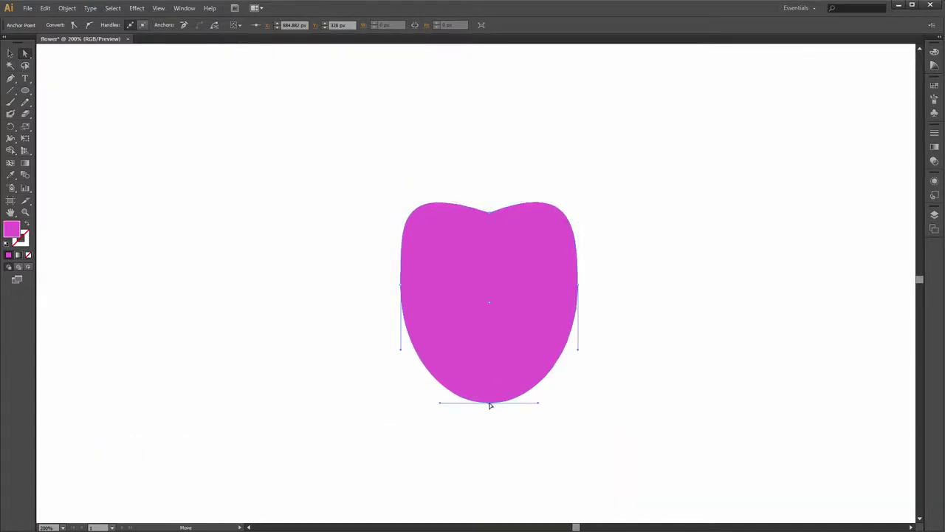
pyautogui.click(76, 25)
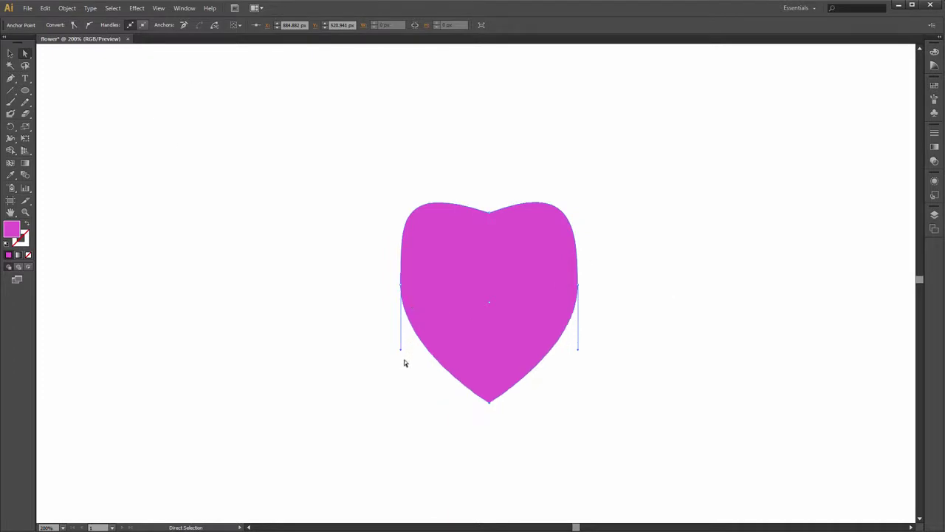
pyautogui.moveTo(401, 351); pyautogui.dragTo(420, 351)
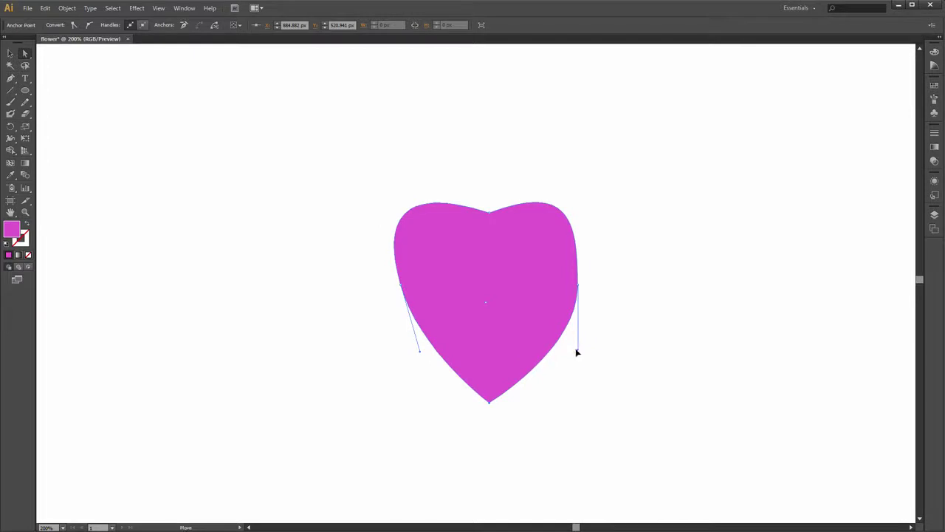
pyautogui.moveTo(577, 351); pyautogui.dragTo(555, 345)
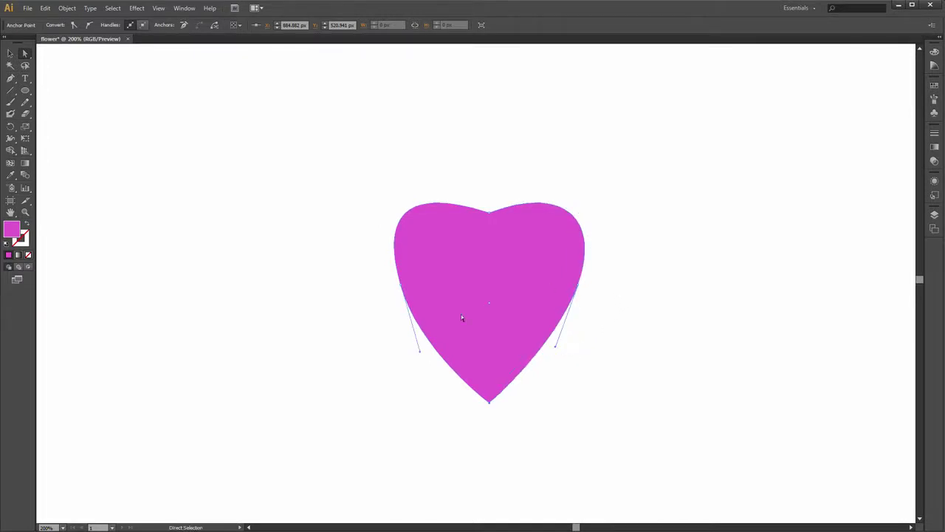
pyautogui.moveTo(420, 356); pyautogui.dragTo(428, 354)
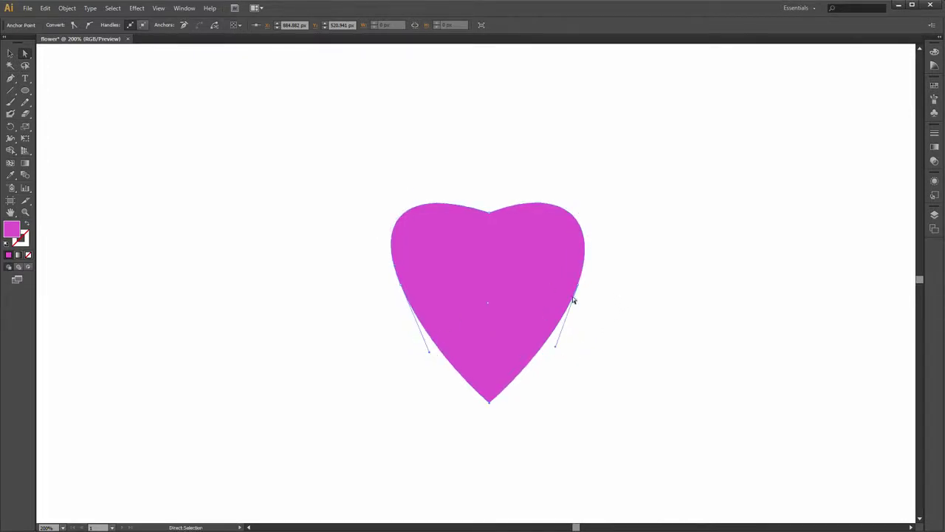
# Step: Inspect the heart path's curves and clear the selection
pyautogui.click(593, 270)
pyautogui.click(416, 288)
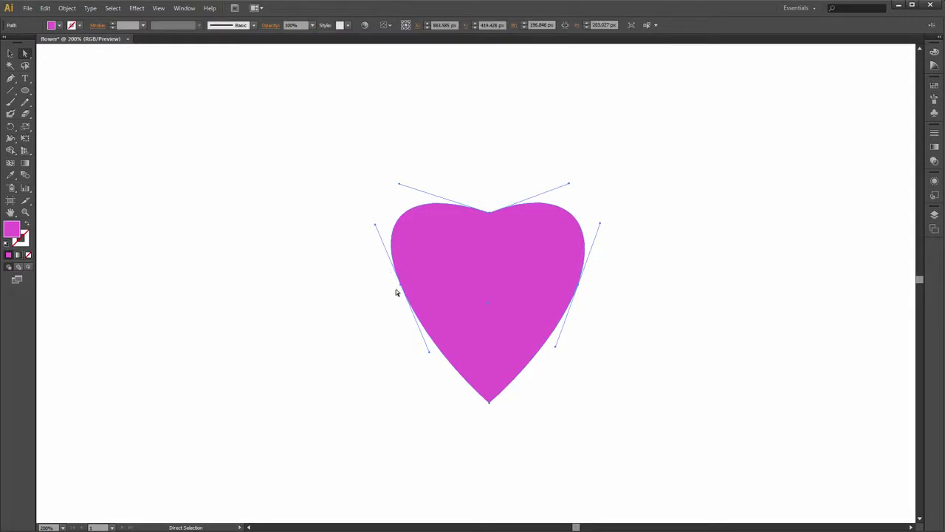
pyautogui.click(624, 256)
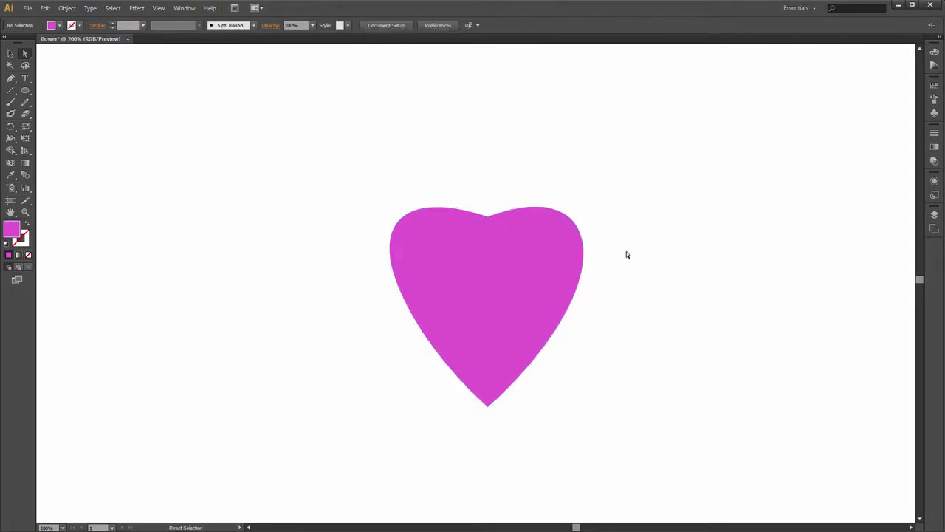
pyautogui.scroll(-1, 537, 272)
pyautogui.press('alt')
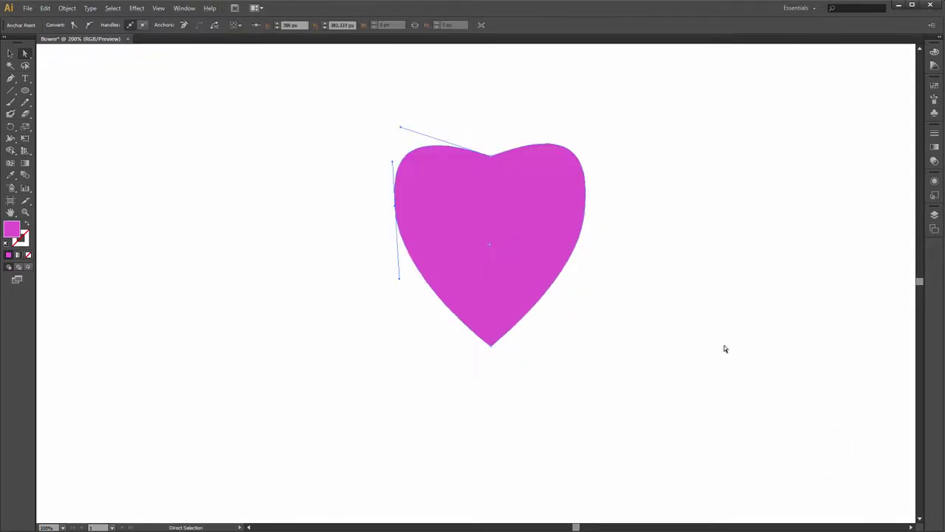
# Step: Select the heart's bottom point and browse to the scripts in the ilus/SCRIP folder
pyautogui.click(491, 345)
pyautogui.click(28, 8)
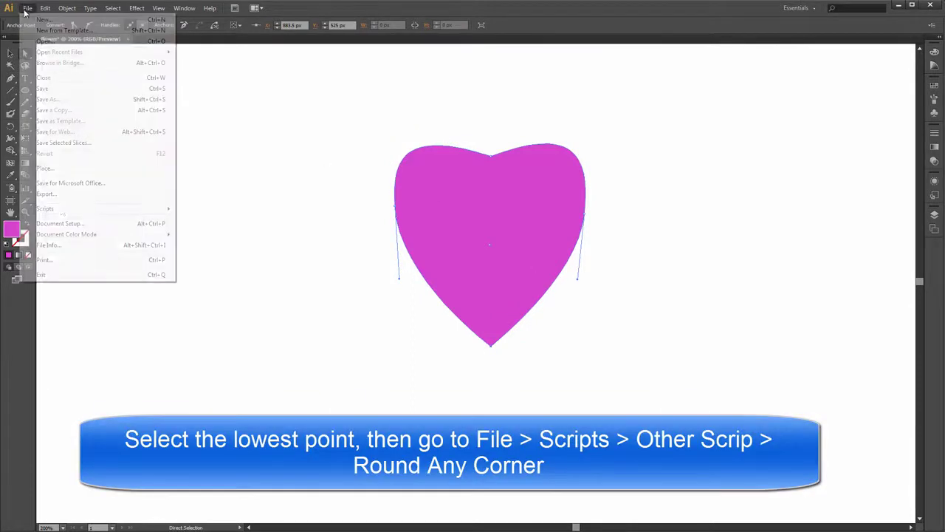
pyautogui.click(253, 266)
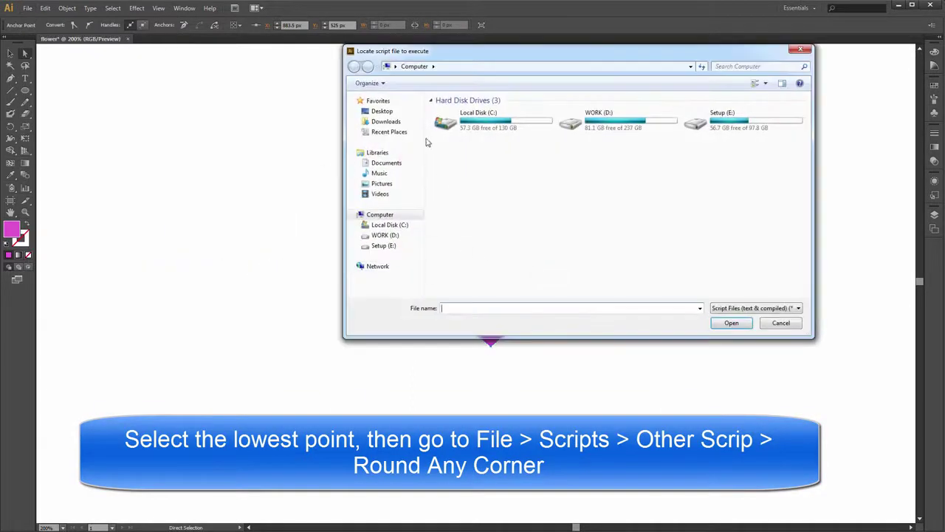
pyautogui.click(405, 112)
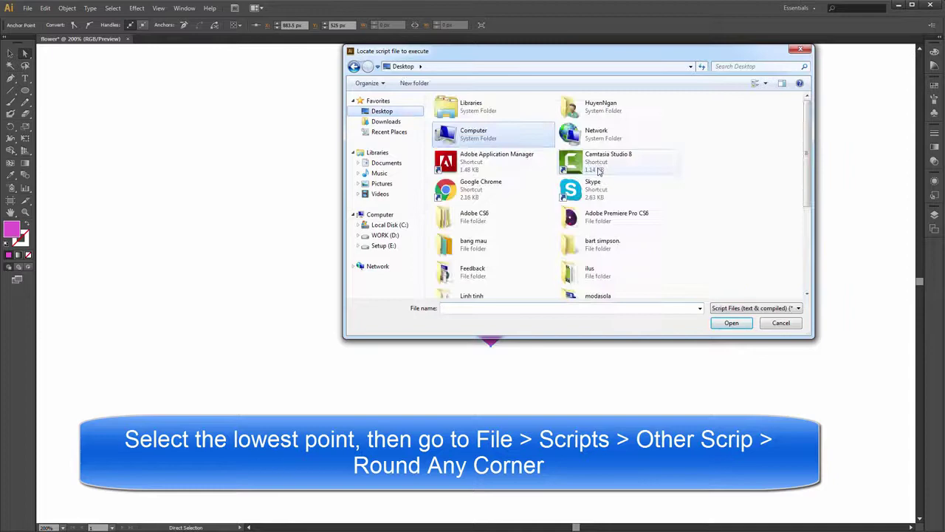
pyautogui.doubleClick(583, 271)
pyautogui.doubleClick(512, 184)
pyautogui.scroll(-1, 569, 221)
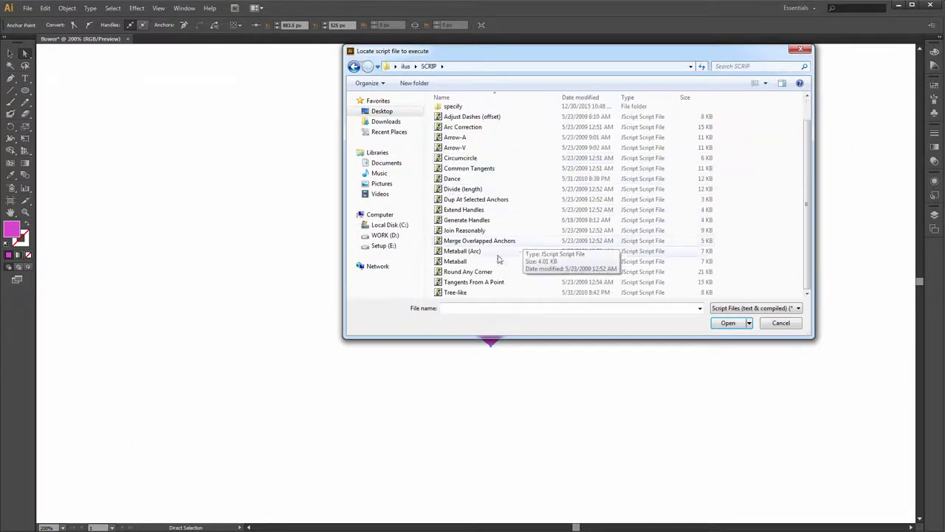
# Step: Run the Round Any Corner script with the default amount to round the tip
pyautogui.click(503, 270)
pyautogui.click(738, 323)
pyautogui.press('Return')
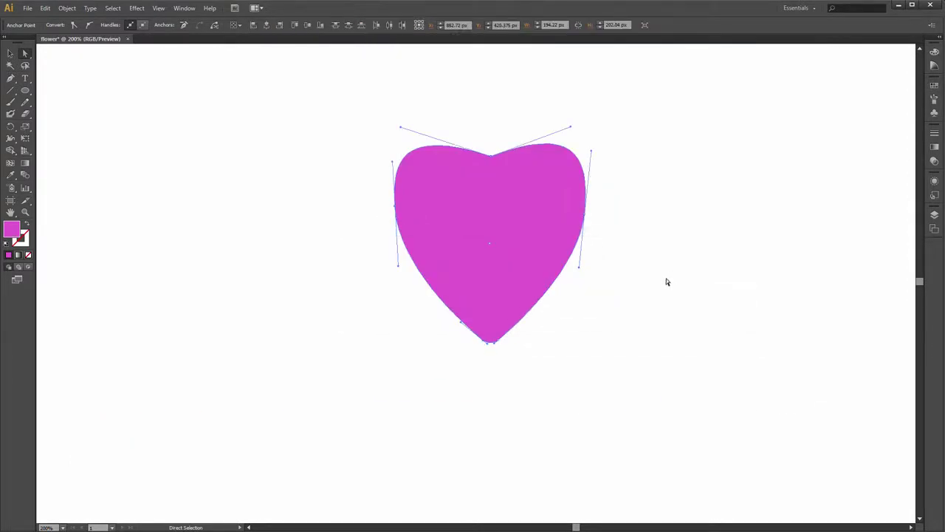
pyautogui.click(663, 228)
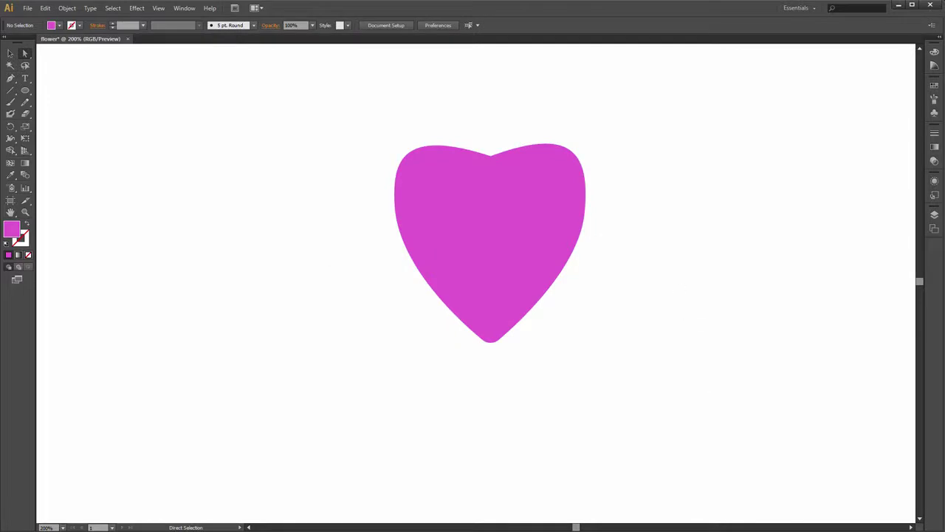
pyautogui.click(25, 164)
# Step: Apply a linear gradient with an added middle stop to the heart's fill
pyautogui.click(934, 147)
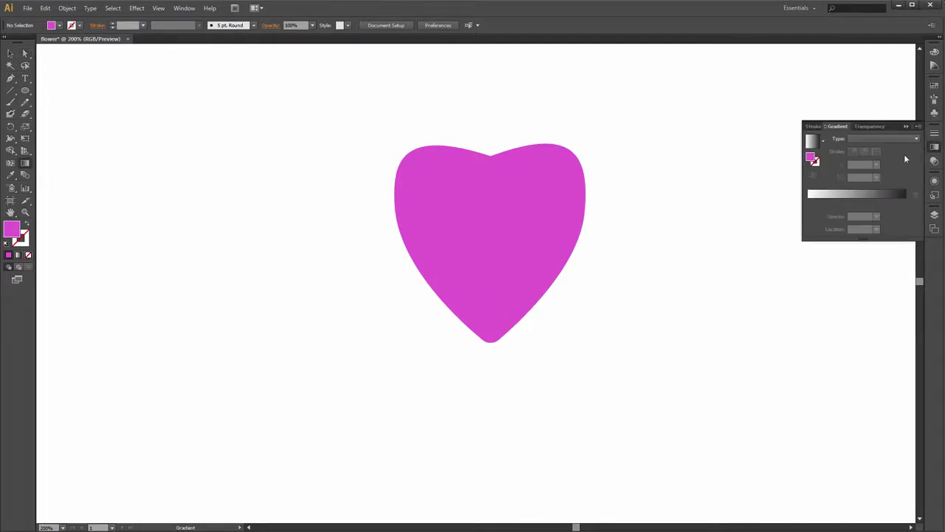
pyautogui.click(813, 198)
pyautogui.click(826, 203)
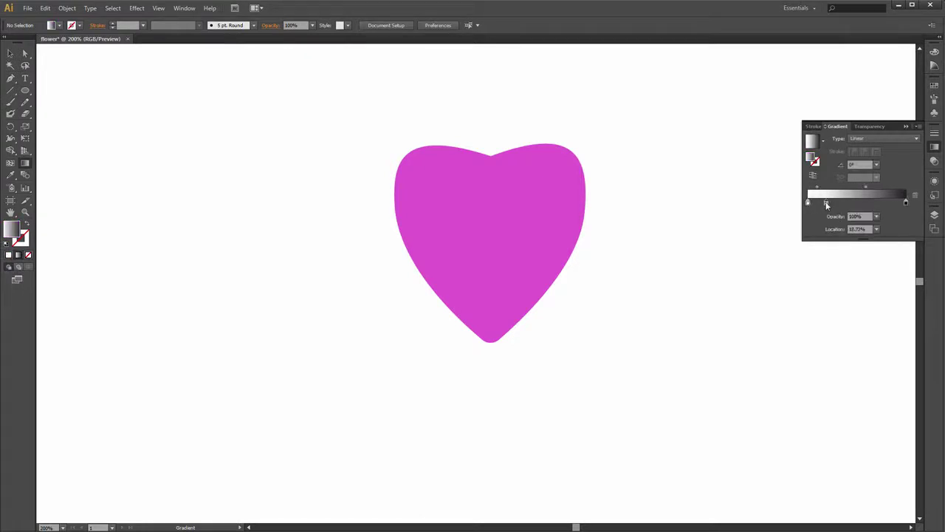
pyautogui.moveTo(827, 203); pyautogui.dragTo(875, 203)
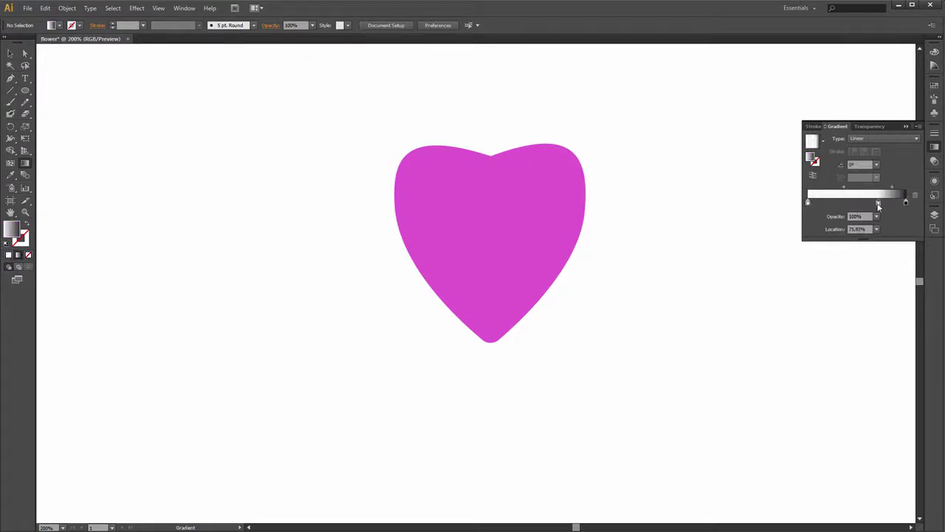
pyautogui.doubleClick(809, 203)
pyautogui.click(812, 207)
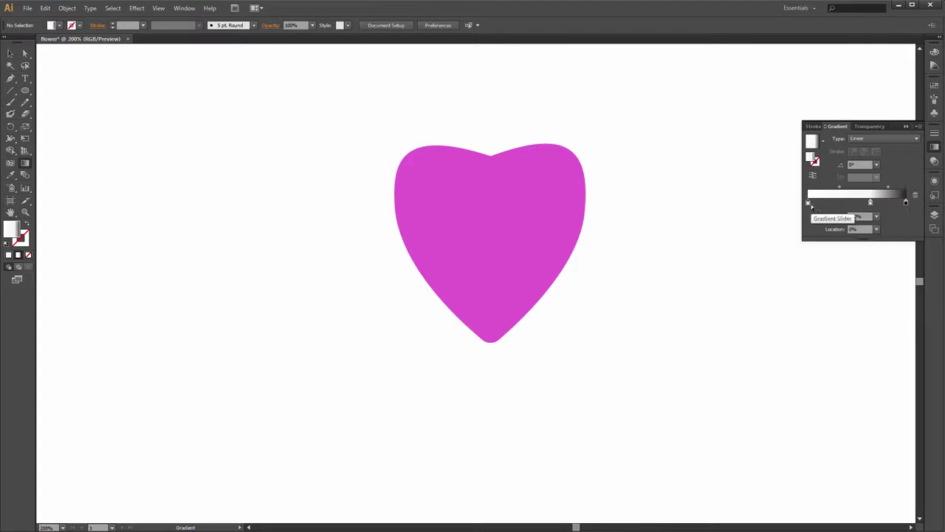
pyautogui.click(8, 255)
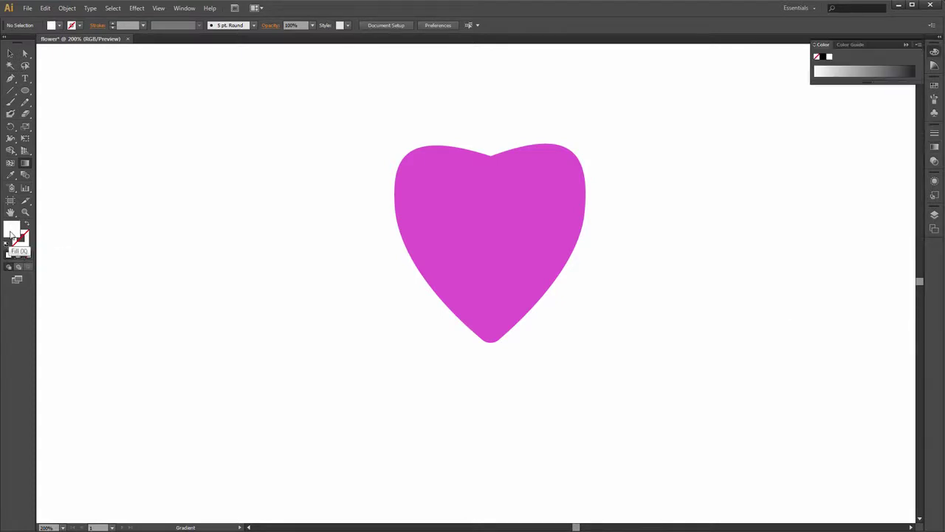
pyautogui.click(528, 145)
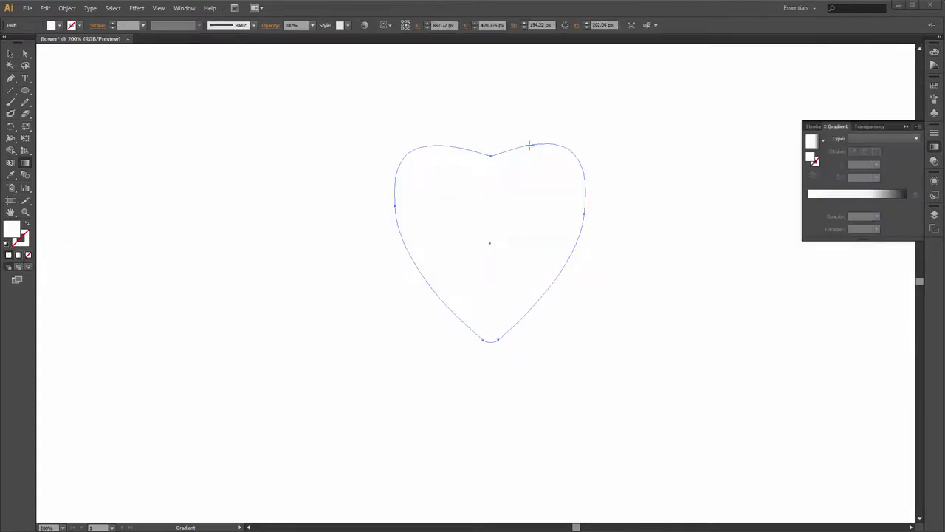
pyautogui.click(890, 194)
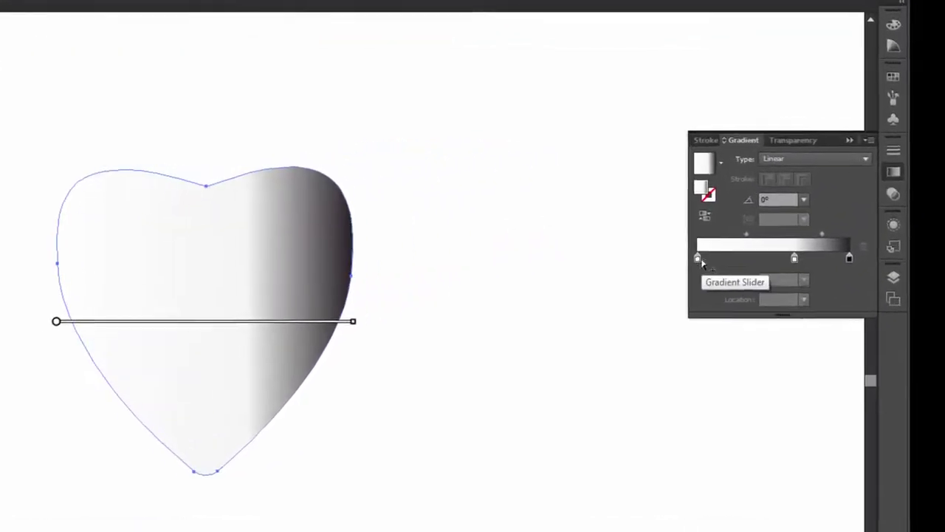
# Step: Set the left gradient stop to pale yellow in RGB, entering green 243 and blue 1
pyautogui.doubleClick(807, 201)
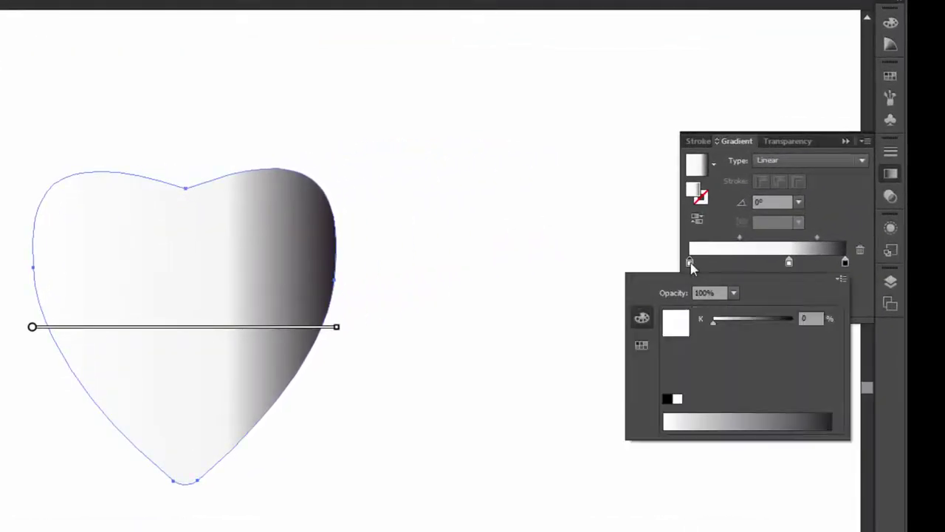
pyautogui.click(841, 278)
pyautogui.click(791, 300)
pyautogui.click(808, 318)
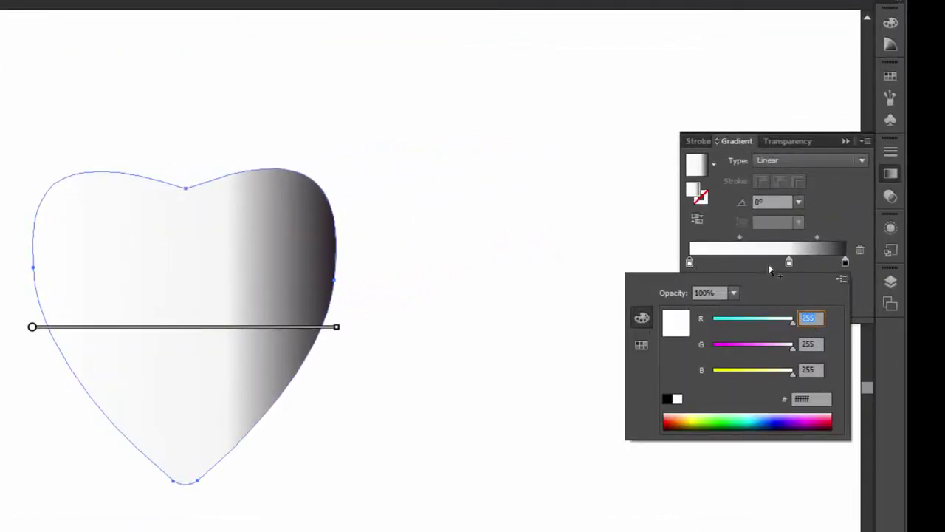
pyautogui.press('Tab')
pyautogui.write('243')
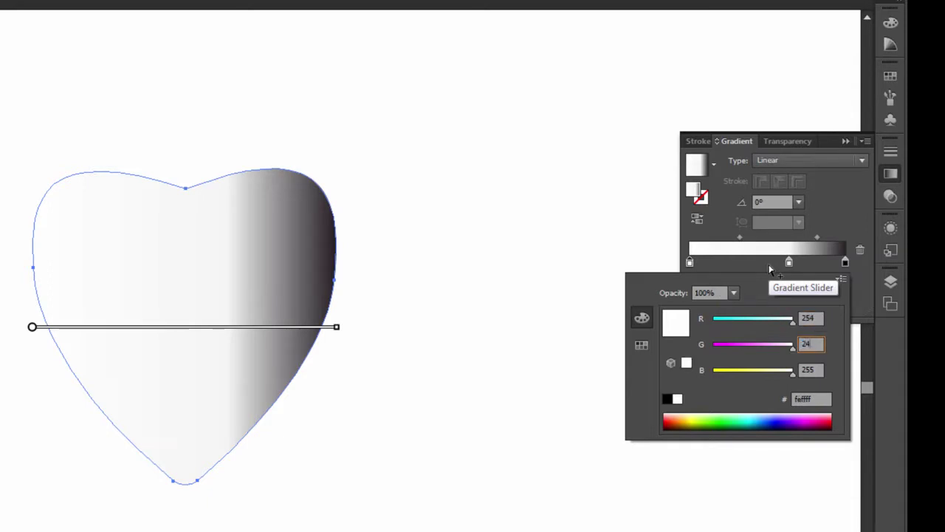
pyautogui.press('Tab')
pyautogui.write('1')
pyautogui.press('Return')
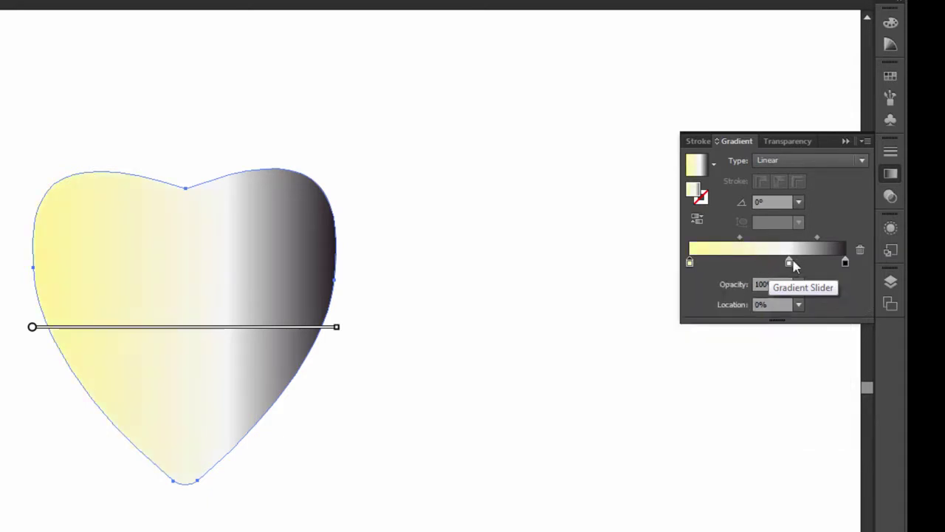
# Step: Set the middle stop to salmon, entering RGB values 24, 146 and 10
pyautogui.doubleClick(789, 262)
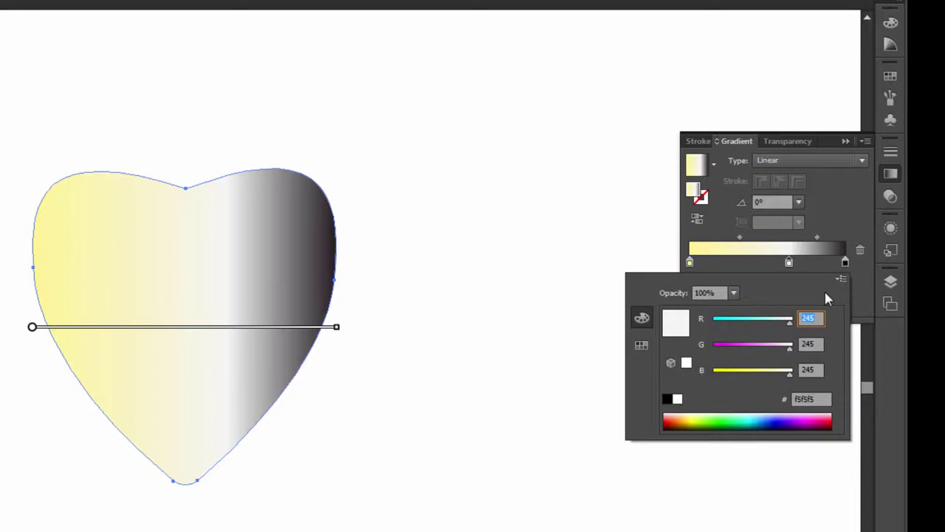
pyautogui.write('24')
pyautogui.press('Tab')
pyautogui.write('1')
pyautogui.write('46')
pyautogui.press('Tab')
pyautogui.write('1')
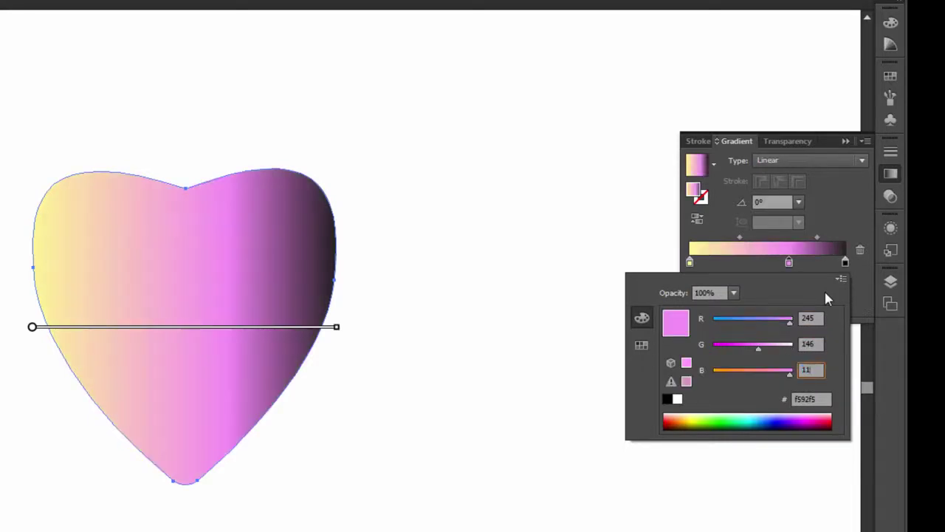
pyautogui.write('0')
pyautogui.press('Return')
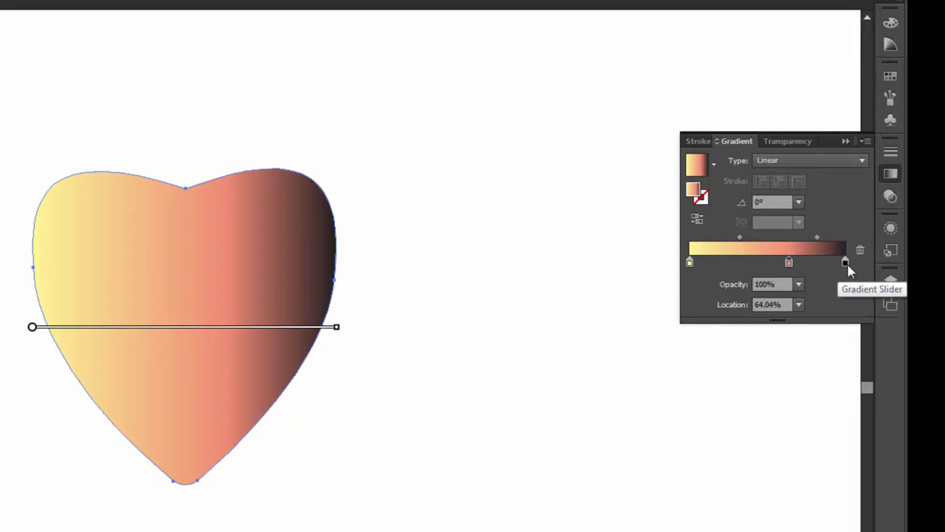
# Step: Change the black end stop to pink in RGB, entering values 2 and 44
pyautogui.click(845, 263)
pyautogui.doubleClick(845, 262)
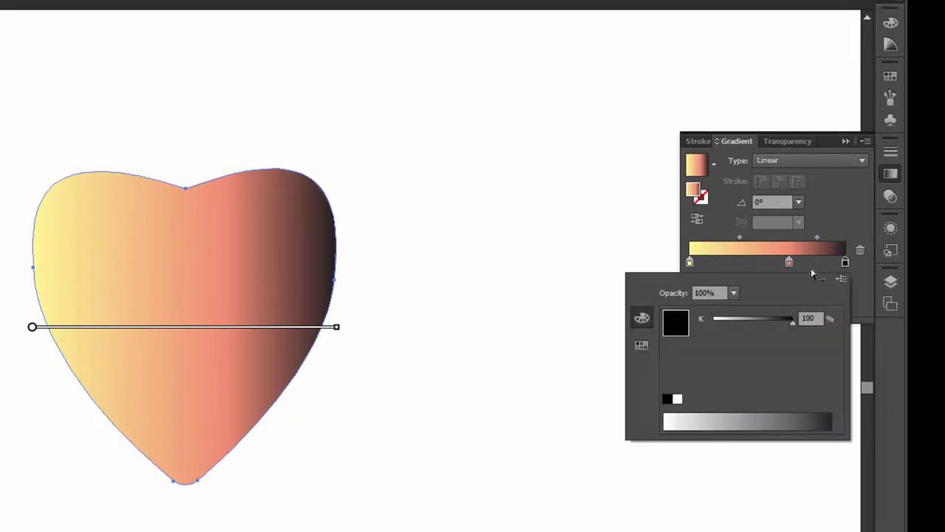
pyautogui.click(843, 279)
pyautogui.click(808, 300)
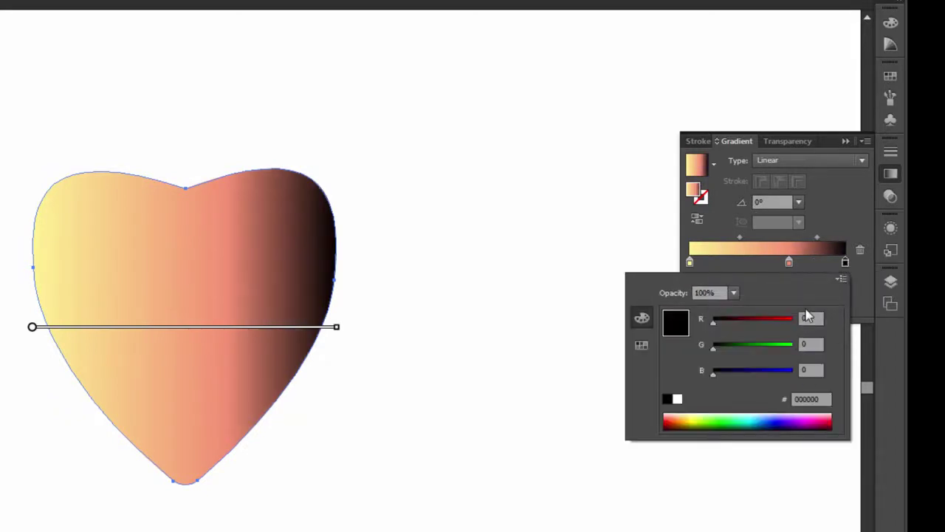
pyautogui.click(812, 318)
pyautogui.write('24')
pyautogui.press('Tab')
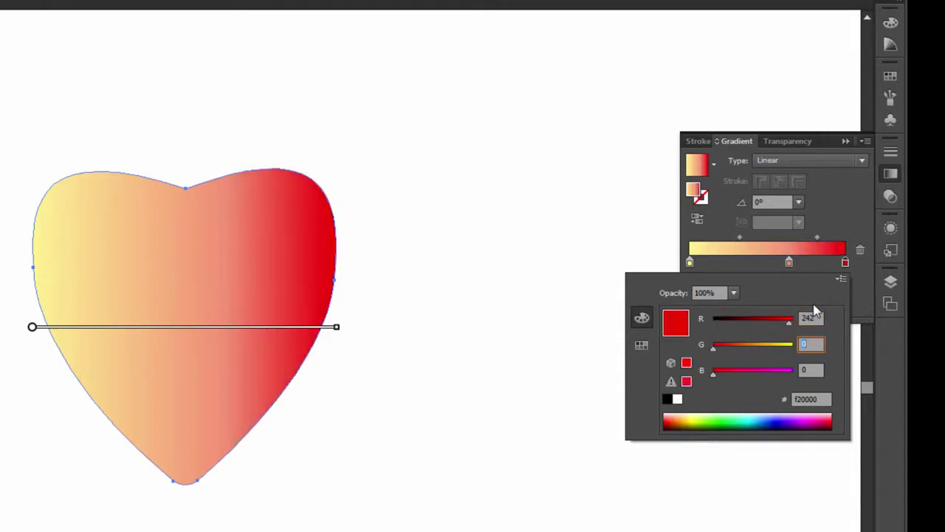
pyautogui.write('44')
pyautogui.press('Tab')
pyautogui.write('121')
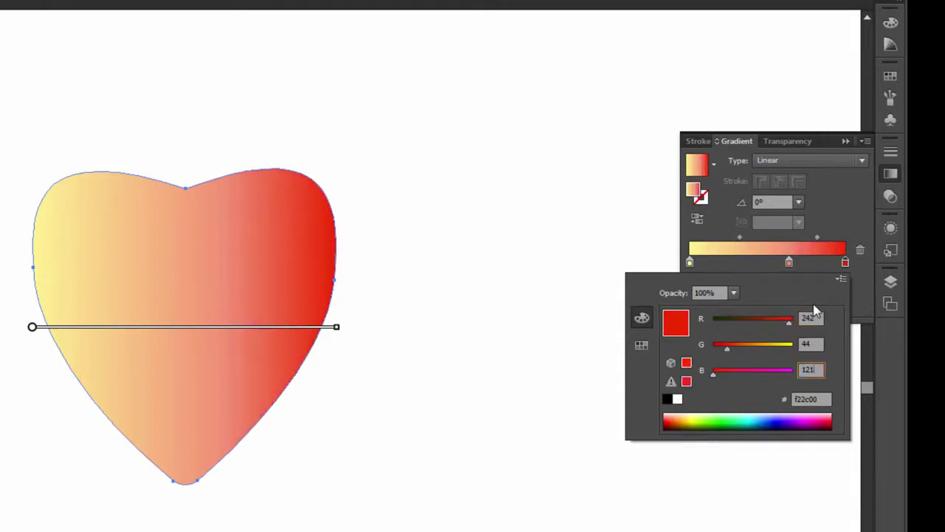
pyautogui.press('Return')
# Step: Run the gradient vertically from the heart's yellow tip up to its pink top
pyautogui.moveTo(186, 477); pyautogui.dragTo(186, 189)
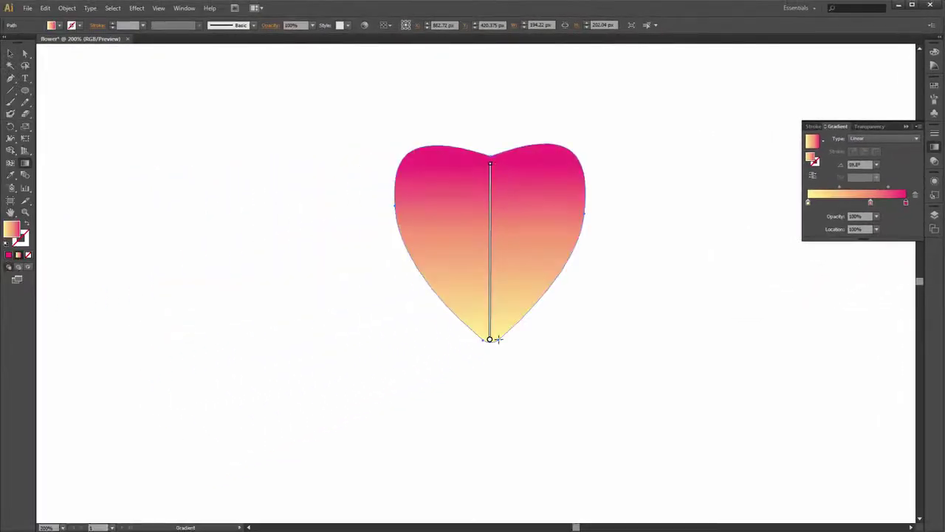
pyautogui.moveTo(490, 348); pyautogui.dragTo(489, 176)
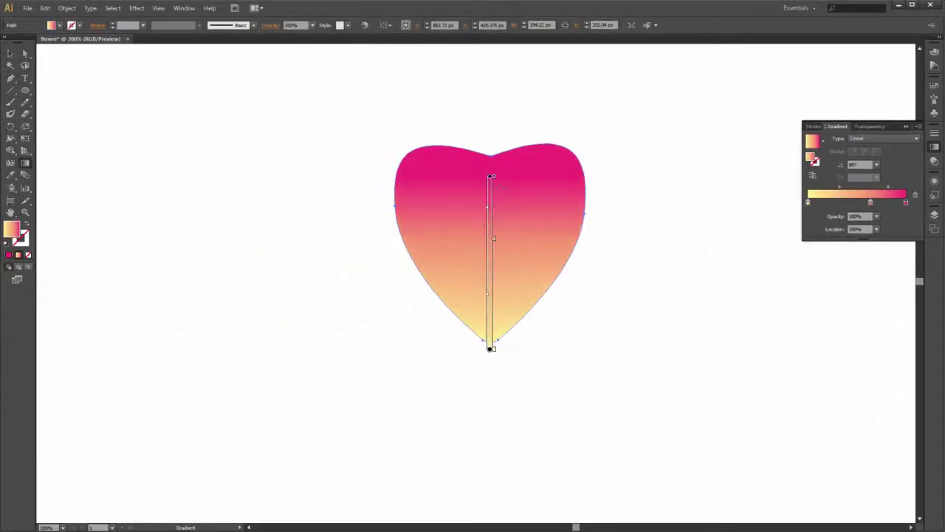
pyautogui.press('v')
# Step: Make a rotated copy of the heart, move it aside, then undo the copy
pyautogui.click(67, 8)
pyautogui.moveTo(85, 19)
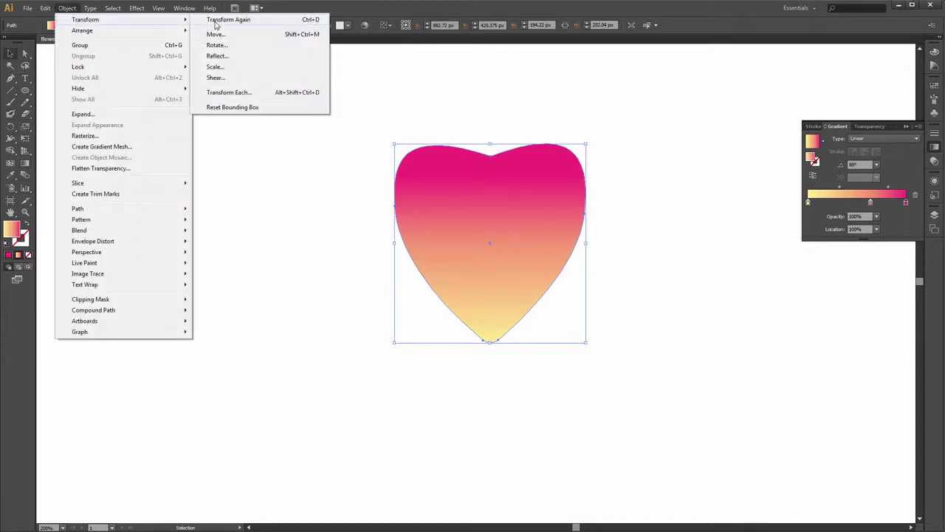
pyautogui.click(214, 44)
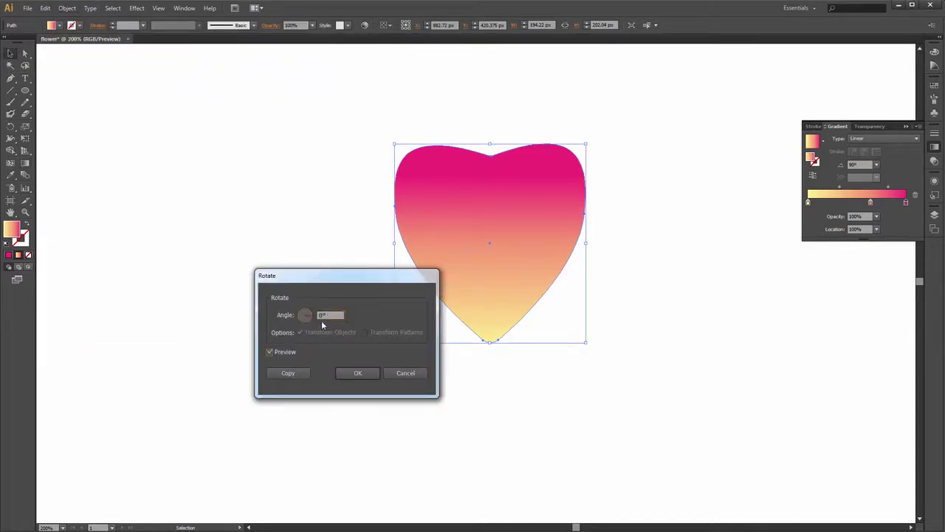
pyautogui.click(328, 316)
pyautogui.click(288, 373)
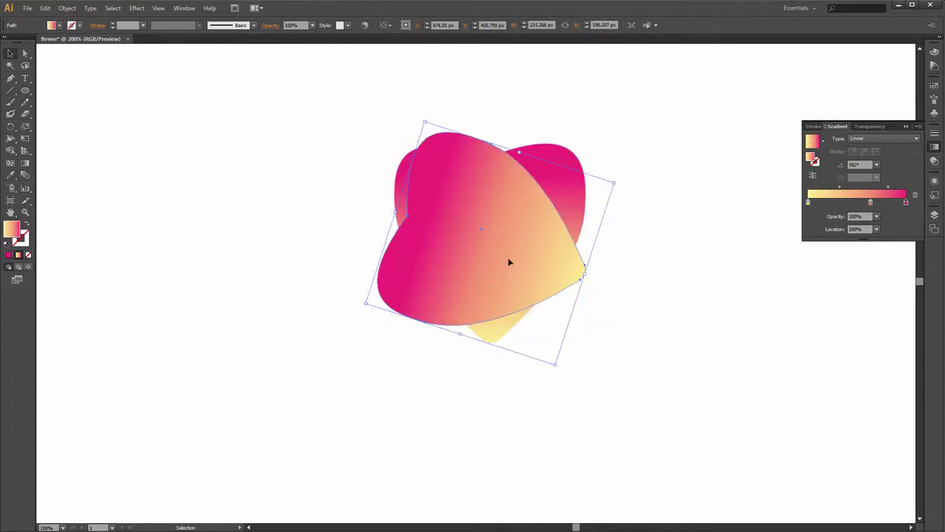
pyautogui.moveTo(509, 262)
pyautogui.mouseDown()
pyautogui.moveTo(404, 354)
pyautogui.moveTo(411, 372)
pyautogui.mouseUp()
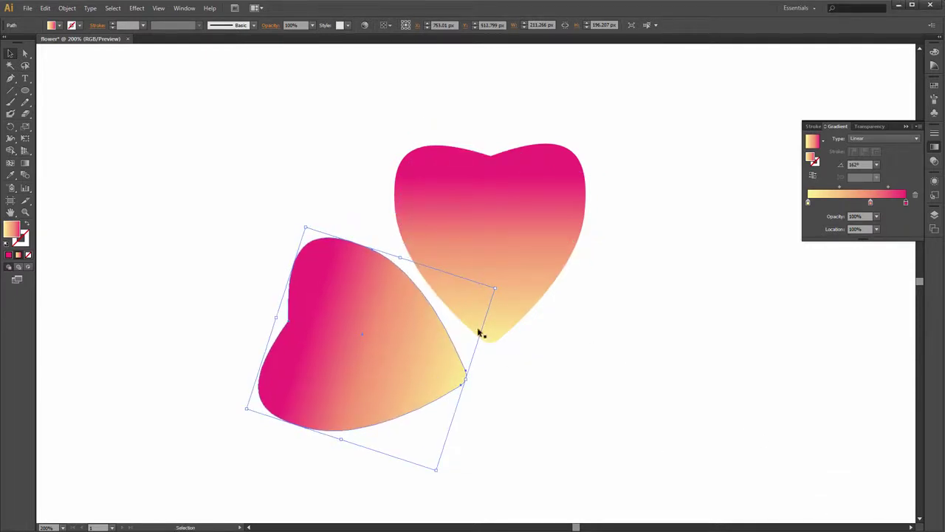
pyautogui.press('Left')
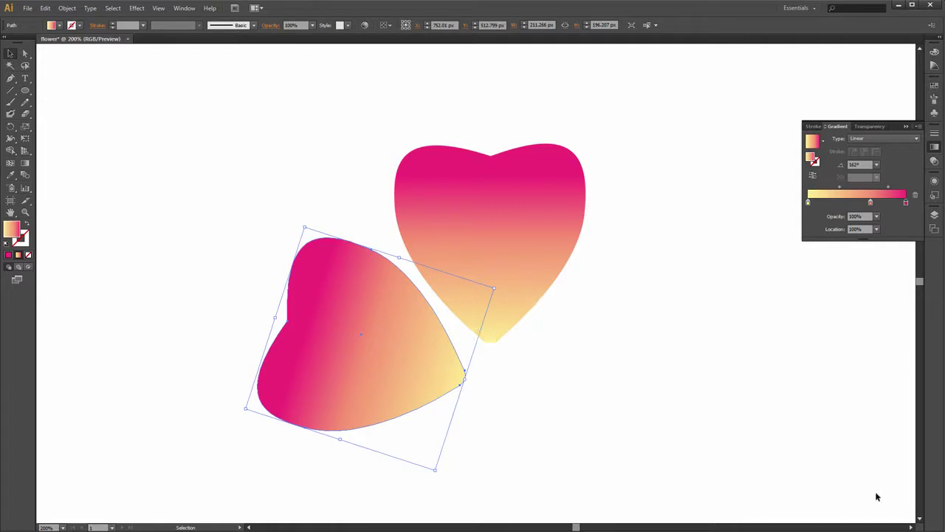
pyautogui.hotkey('ctrl', 'z')
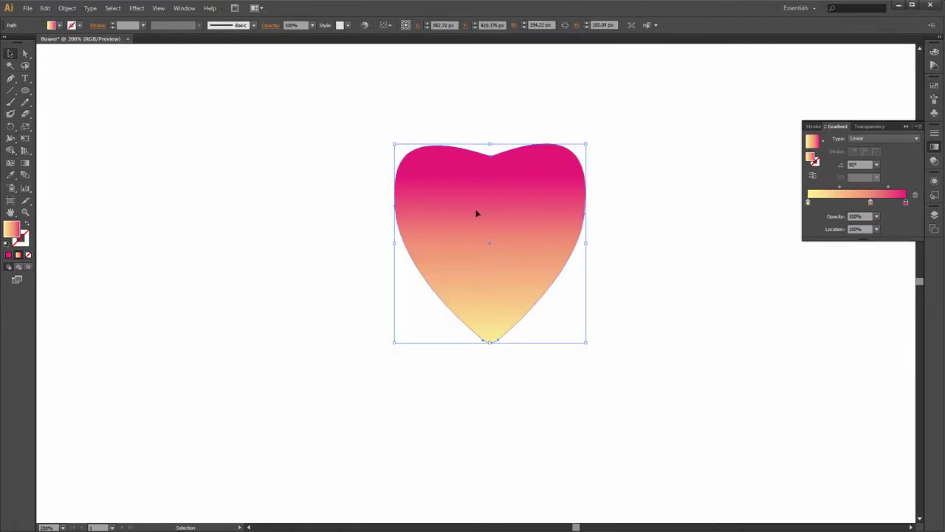
# Step: Copy the petal rotated 72° around a set centre and repeat the transform with Ctrl+D
pyautogui.press('r')
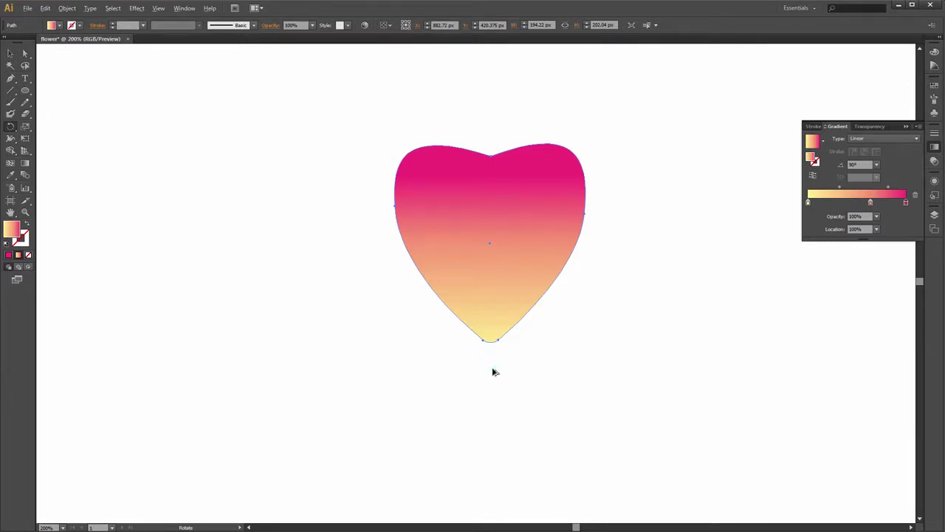
pyautogui.keyDown('alt'); pyautogui.click(495, 371); pyautogui.keyUp('alt')
pyautogui.moveTo(350, 285); pyautogui.dragTo(279, 269)
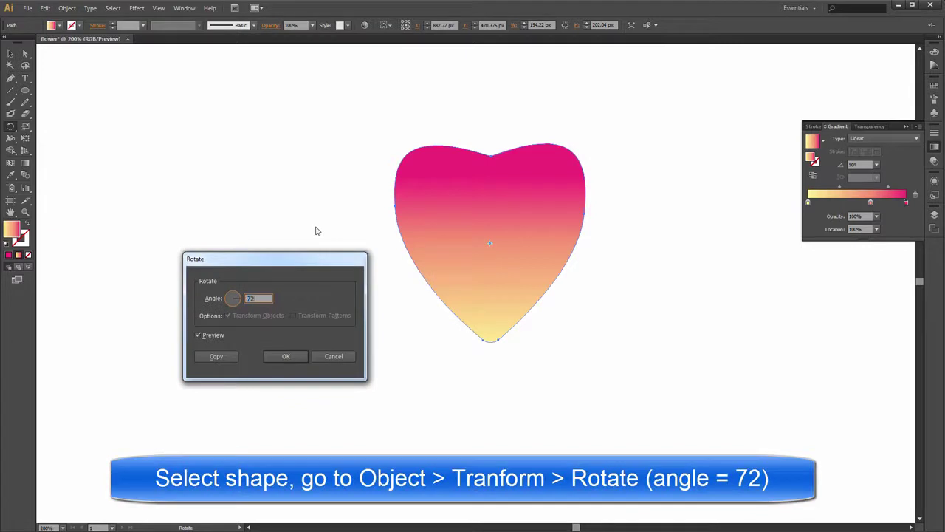
pyautogui.click(215, 356)
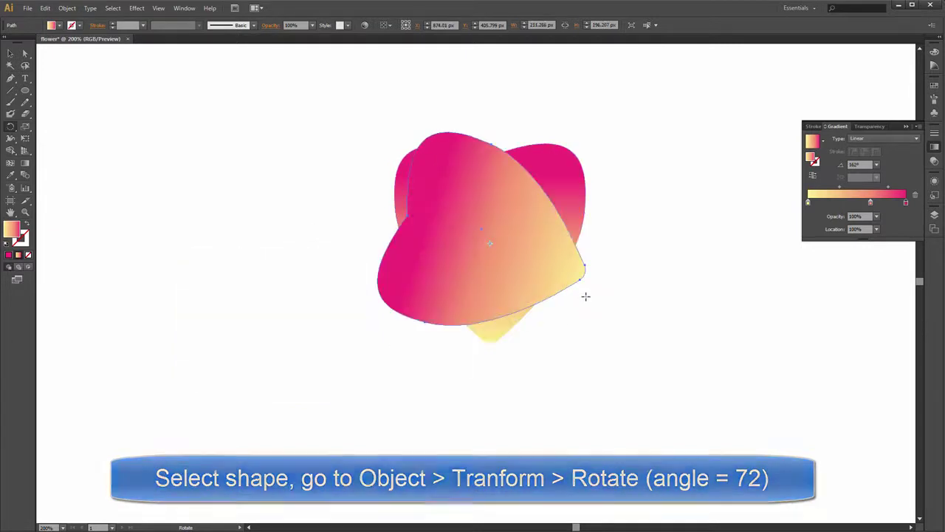
pyautogui.press('v')
pyautogui.hotkey('ctrl', 'd')
pyautogui.hotkey('ctrl', 'd')
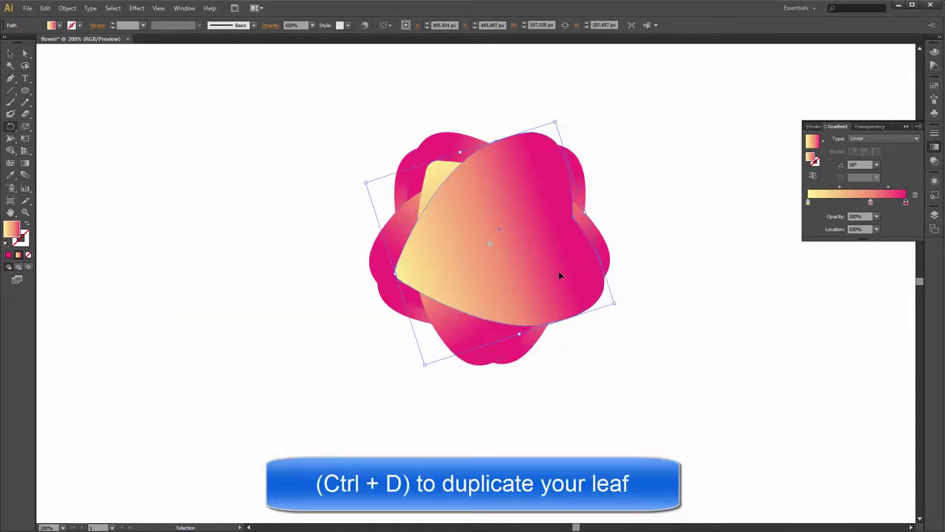
# Step: Drag the stacked petals outward into a rough ring around the centre
pyautogui.moveTo(519, 249); pyautogui.dragTo(668, 360)
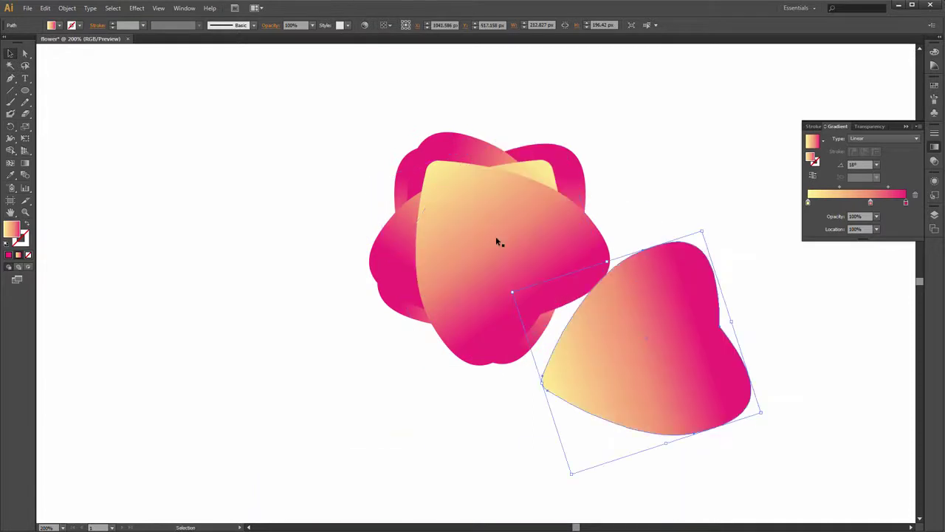
pyautogui.moveTo(495, 236); pyautogui.dragTo(591, 501)
pyautogui.moveTo(562, 383); pyautogui.dragTo(532, 283)
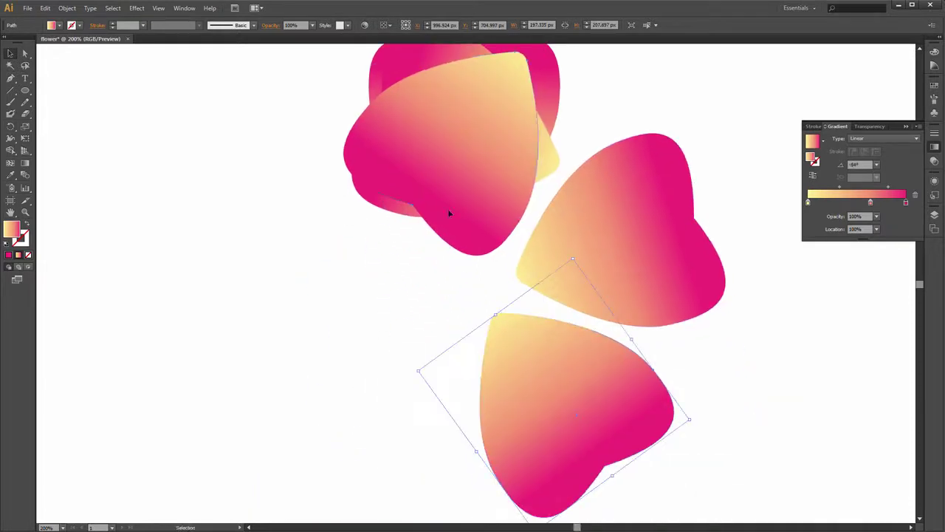
pyautogui.moveTo(583, 443)
pyautogui.mouseDown()
pyautogui.moveTo(390, 391)
pyautogui.moveTo(234, 292)
pyautogui.moveTo(244, 259)
pyautogui.moveTo(342, 261)
pyautogui.moveTo(318, 281)
pyautogui.mouseUp()
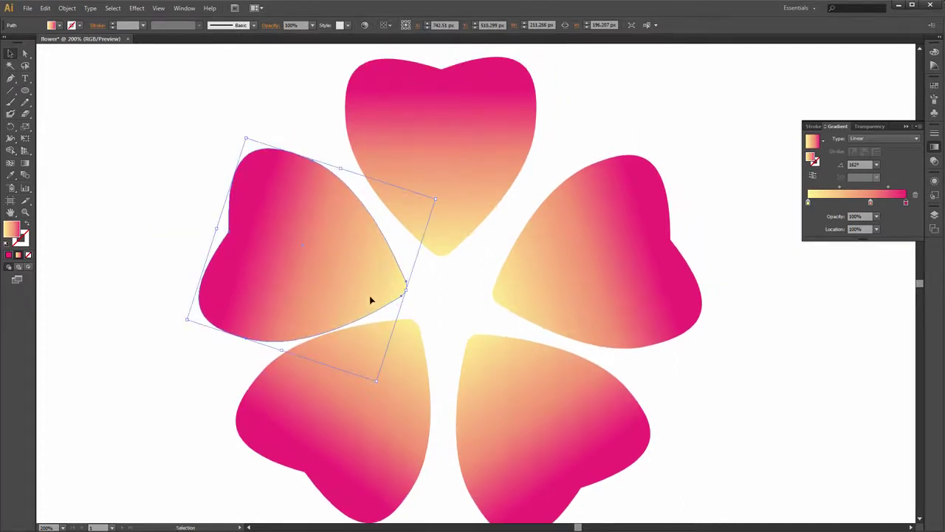
pyautogui.moveTo(563, 255); pyautogui.dragTo(536, 256)
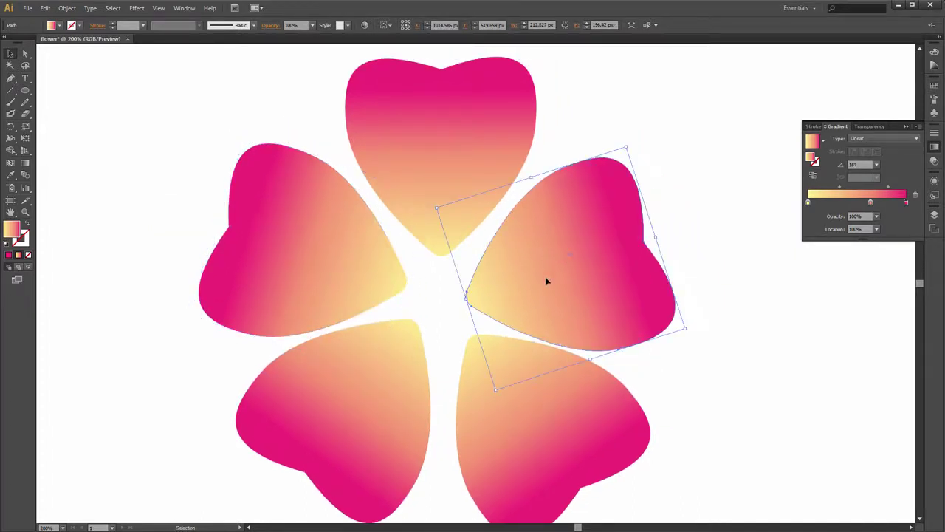
pyautogui.moveTo(517, 411); pyautogui.dragTo(501, 395)
pyautogui.moveTo(545, 289); pyautogui.dragTo(564, 278)
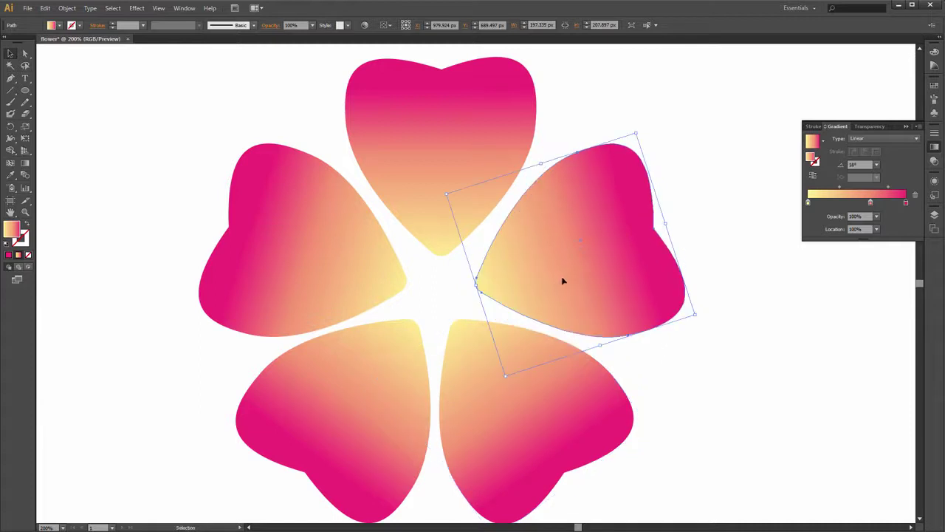
# Step: Nudge the left, bottom-left and right petals into alignment, then zoom out
pyautogui.click(351, 233)
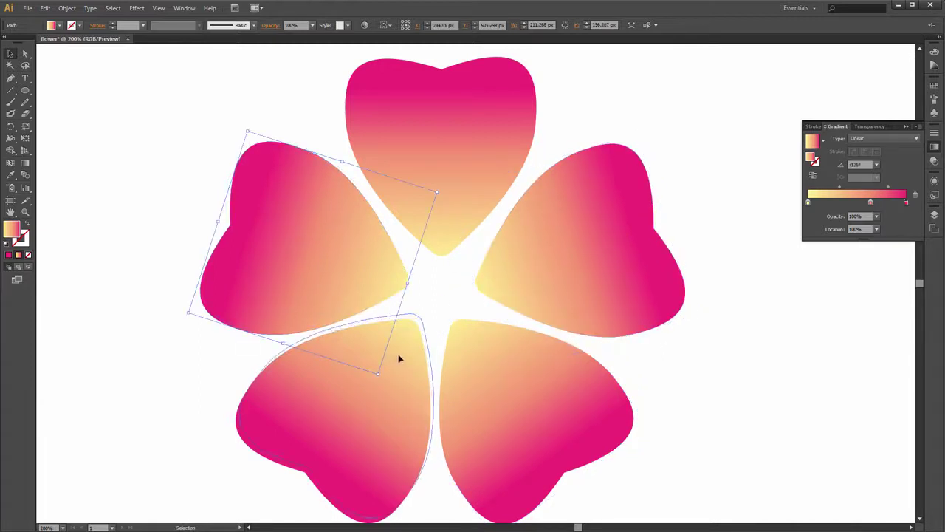
pyautogui.moveTo(394, 364); pyautogui.dragTo(399, 357)
pyautogui.moveTo(546, 281); pyautogui.dragTo(537, 279)
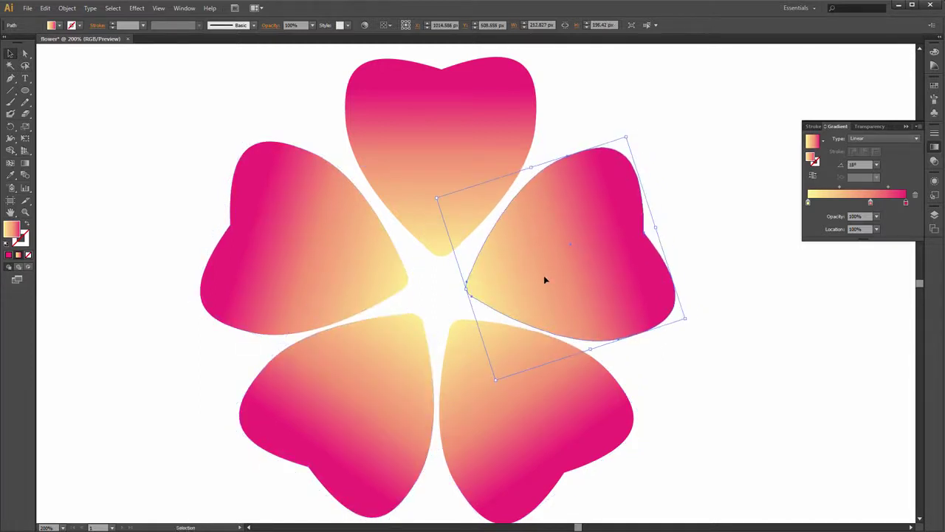
pyautogui.click(480, 394)
pyautogui.moveTo(580, 268); pyautogui.dragTo(577, 249)
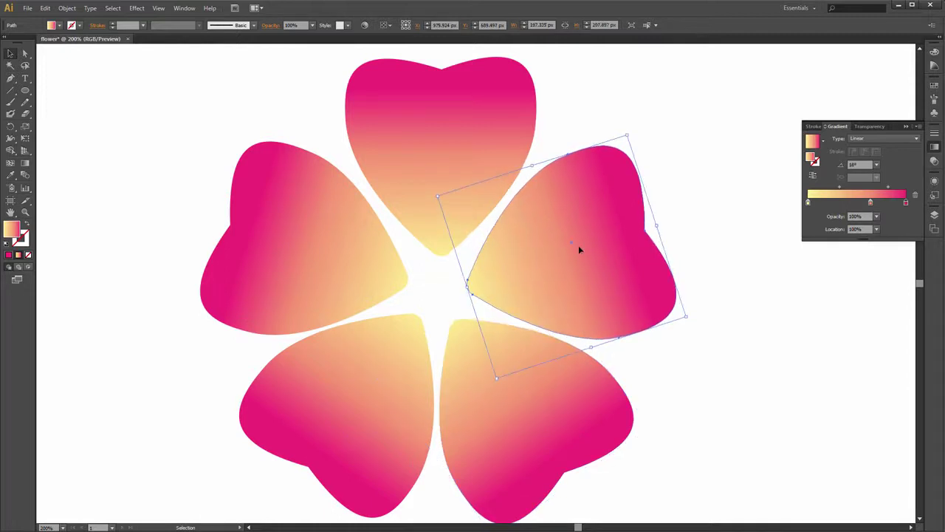
pyautogui.moveTo(348, 236); pyautogui.dragTo(367, 238)
pyautogui.press('Up')
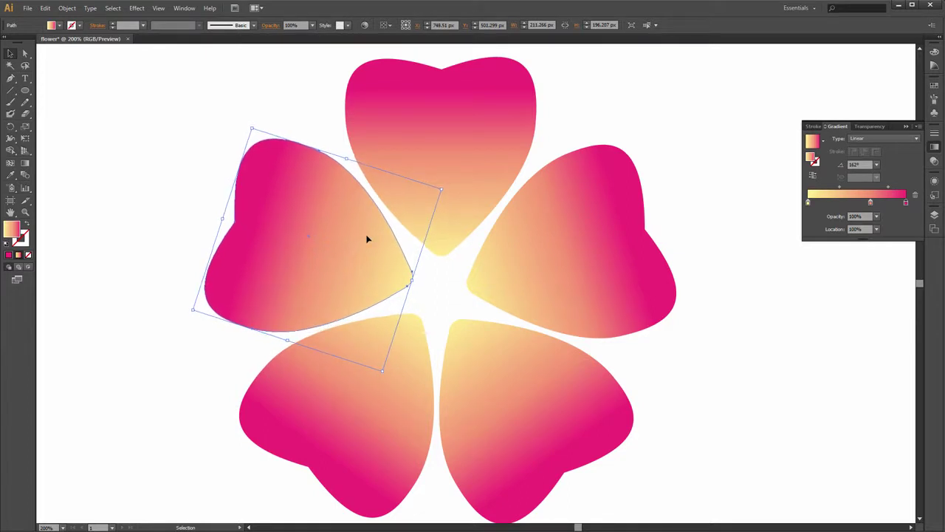
pyautogui.hotkey('ctrl', '-')
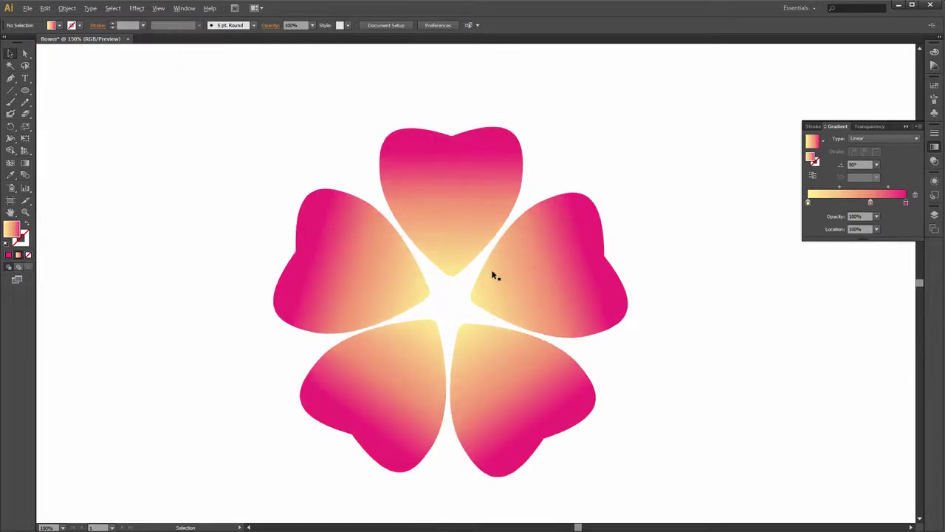
# Step: Fine-tune the right and bottom-right petals slightly rightward
pyautogui.click(543, 282)
pyautogui.press('Right')
pyautogui.press('Right')
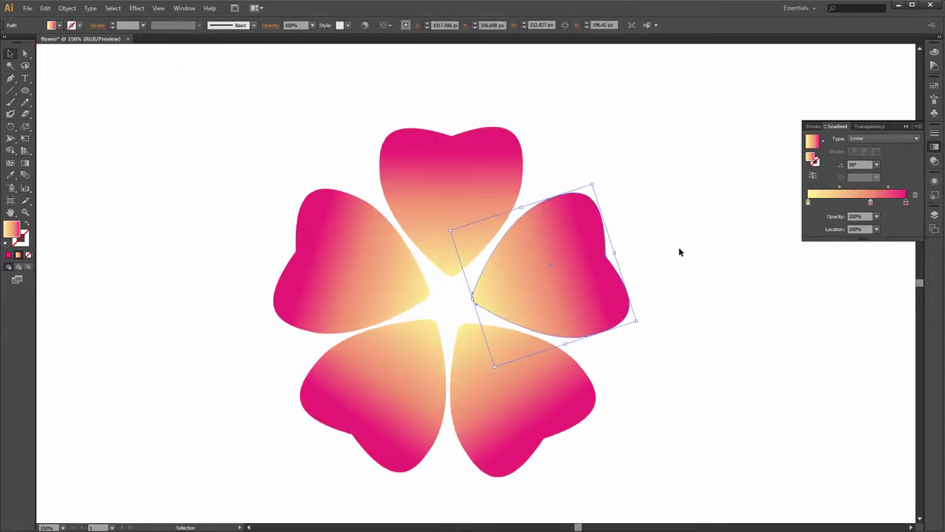
pyautogui.click(680, 251)
pyautogui.click(585, 275)
pyautogui.click(669, 255)
pyautogui.click(549, 352)
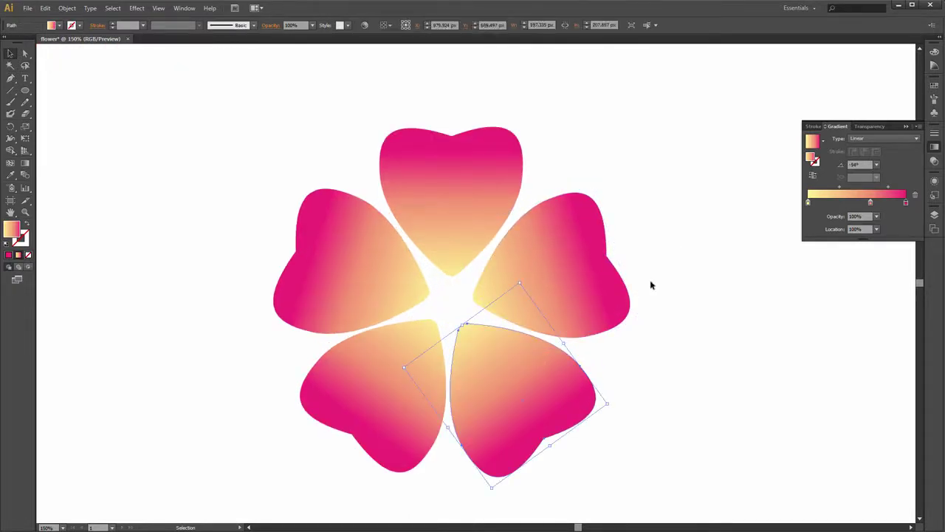
pyautogui.click(650, 283)
pyautogui.click(578, 275)
pyautogui.click(483, 377)
pyautogui.press('Right')
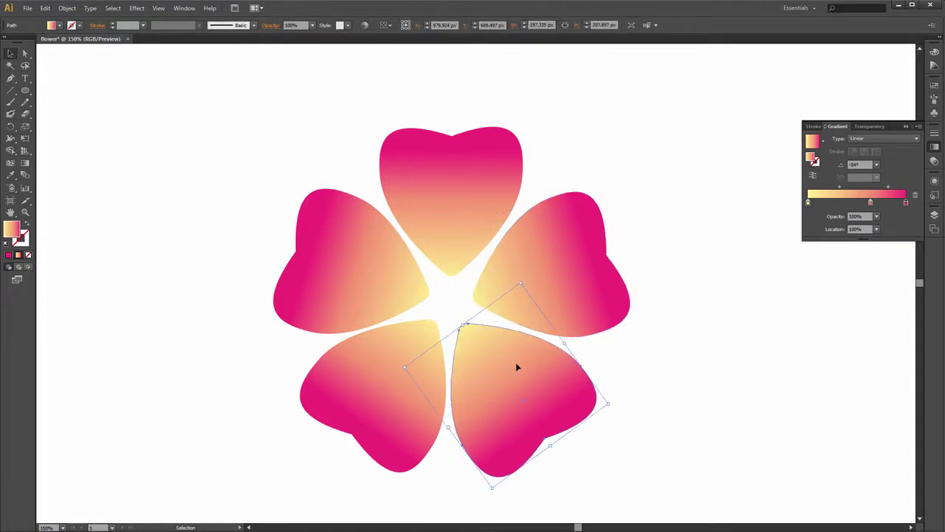
pyautogui.press('Right')
# Step: Shift the upper-left petal left and deselect to view the finished ring
pyautogui.click(583, 267)
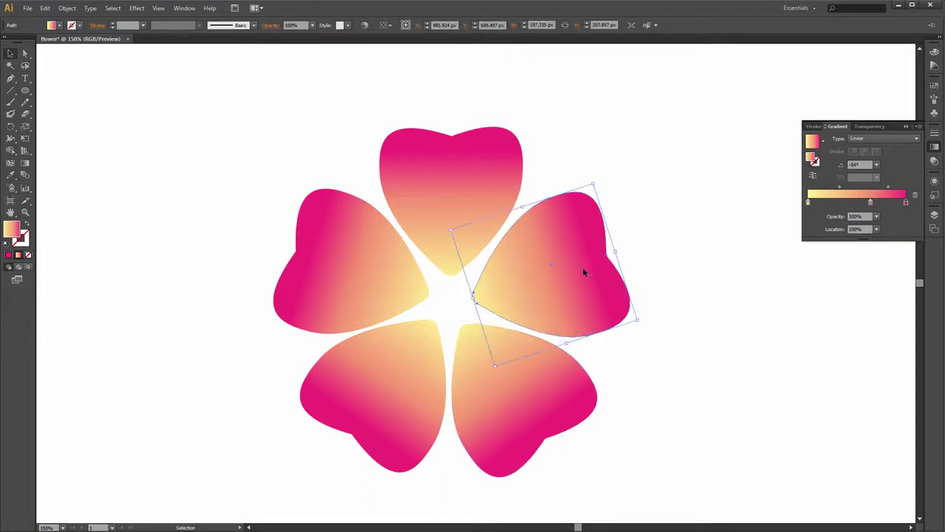
pyautogui.click(519, 383)
pyautogui.click(626, 294)
pyautogui.click(401, 313)
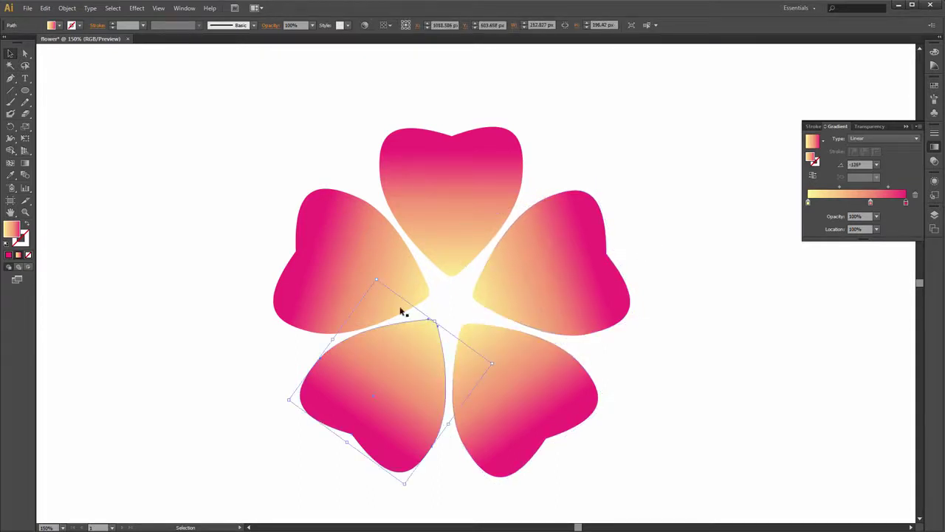
pyautogui.press('Left')
pyautogui.press('Left')
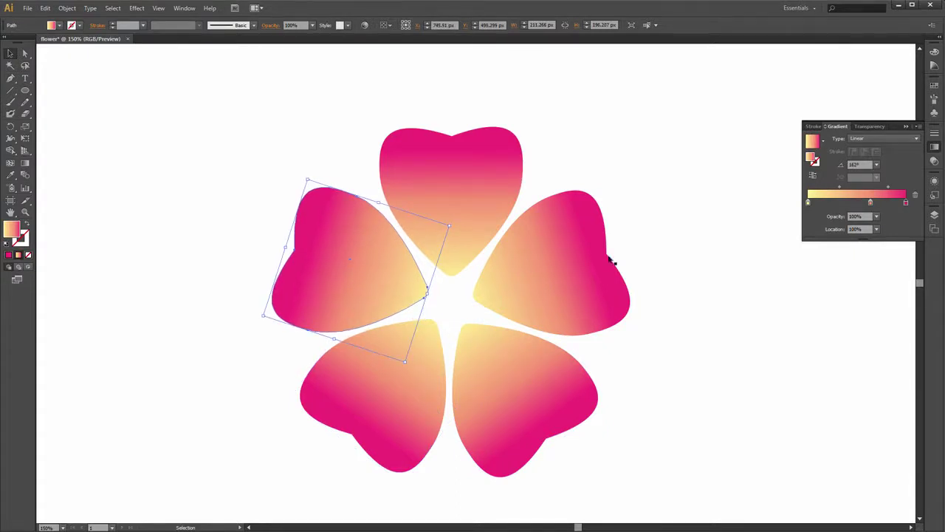
pyautogui.press('Left')
pyautogui.click(658, 251)
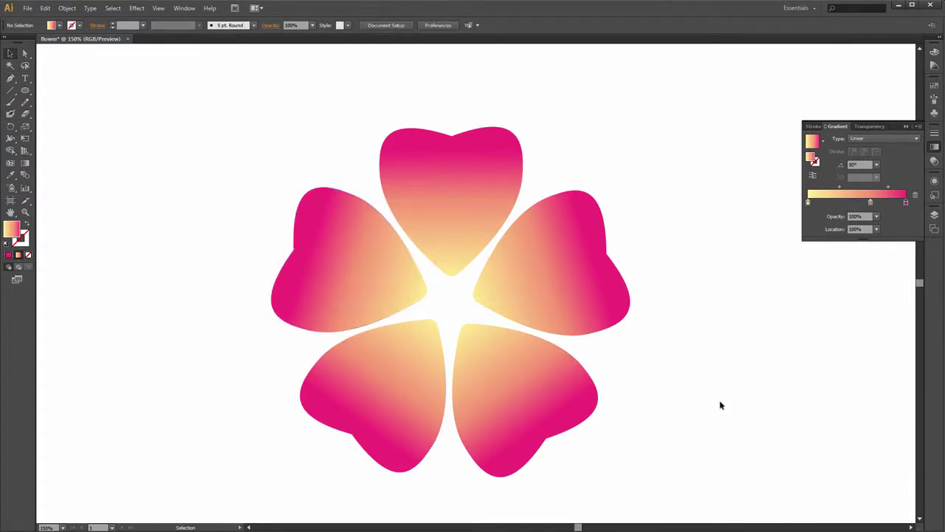
pyautogui.scroll(-1, 536, 316)
# Step: Create a 20-point star with Radius 1 of 70 px and Radius 2 of 150 px
pyautogui.moveTo(589, 291)
pyautogui.mouseDown()
pyautogui.moveTo(635, 275)
pyautogui.moveTo(610, 282)
pyautogui.mouseUp()
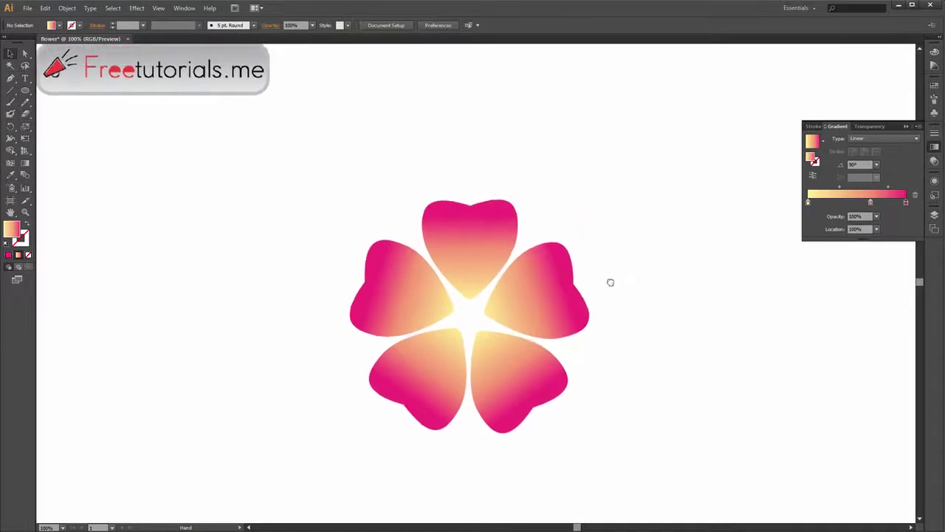
pyautogui.moveTo(25, 89); pyautogui.dragTo(60, 136)
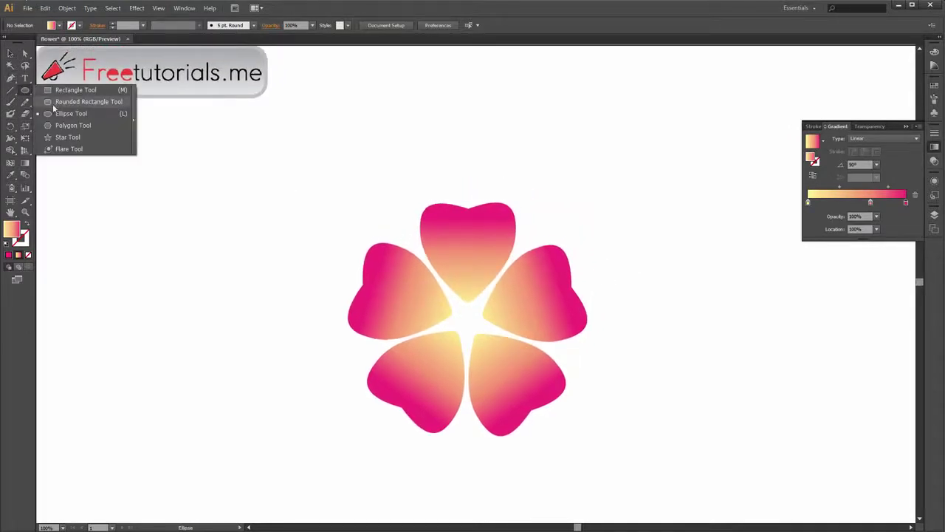
pyautogui.click(490, 170)
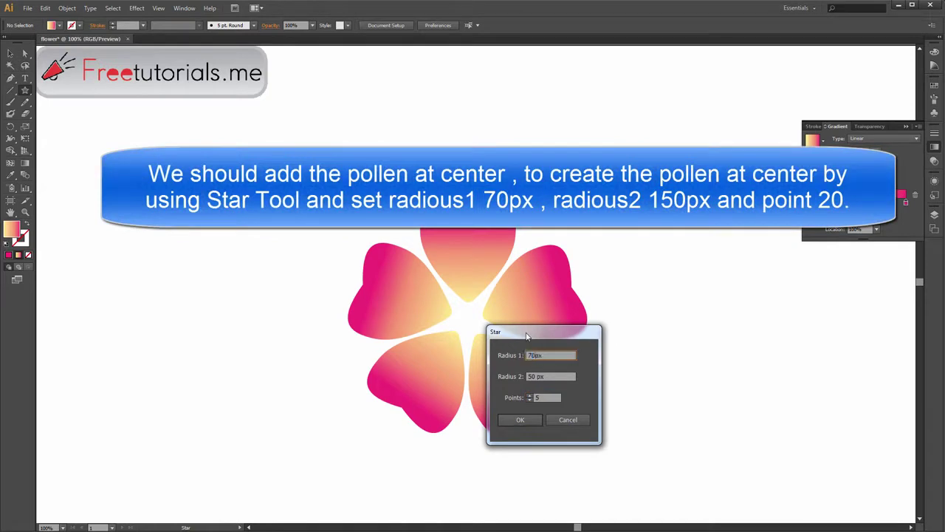
pyautogui.press('Tab')
pyautogui.write('150px')
pyautogui.press('Tab')
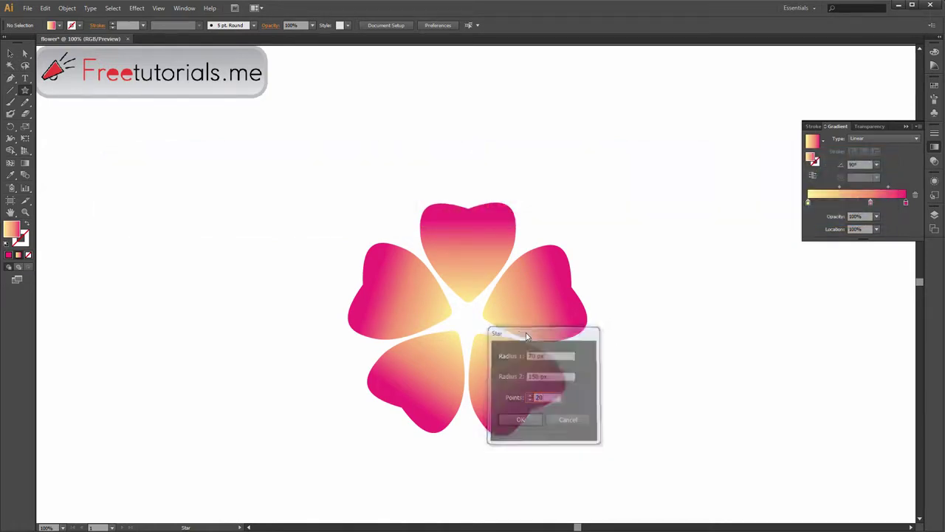
# Step: Give the star a solid pale yellow fill
pyautogui.click(8, 254)
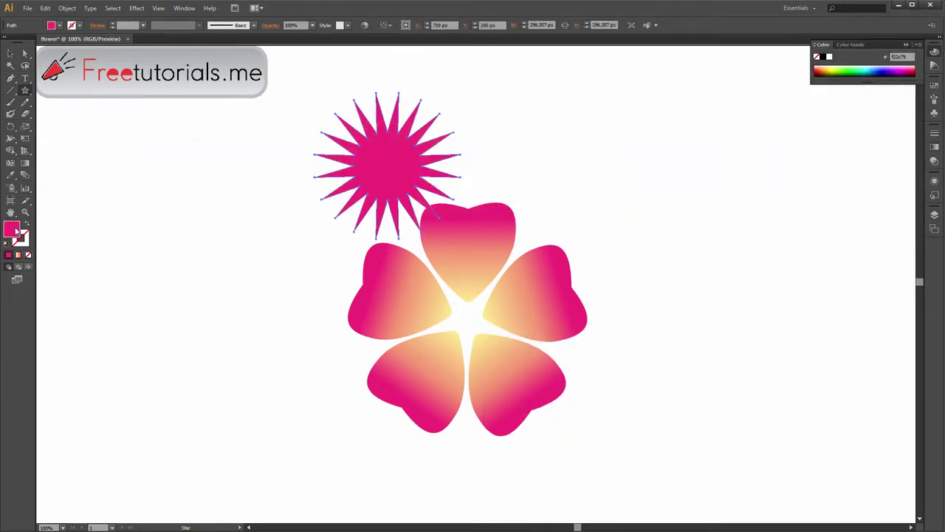
pyautogui.doubleClick(11, 230)
pyautogui.moveTo(790, 411); pyautogui.dragTo(789, 406)
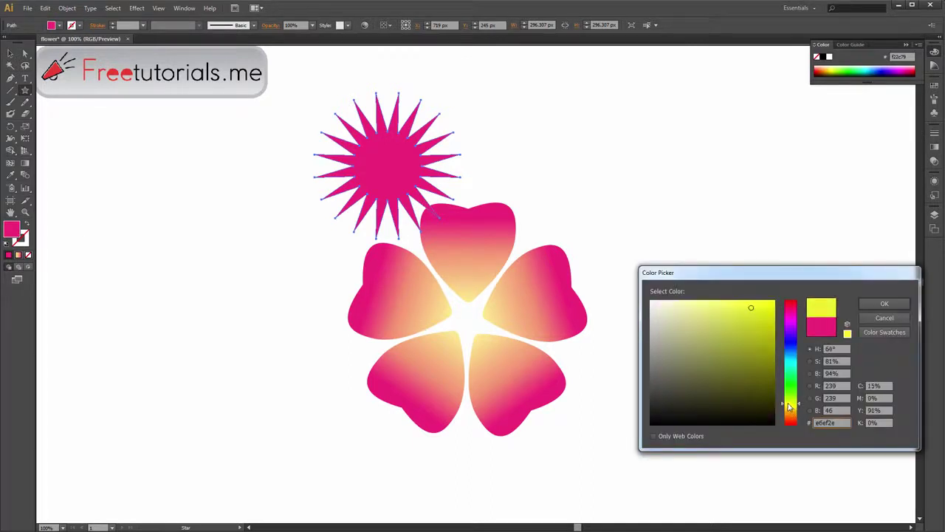
pyautogui.click(732, 307)
pyautogui.click(884, 304)
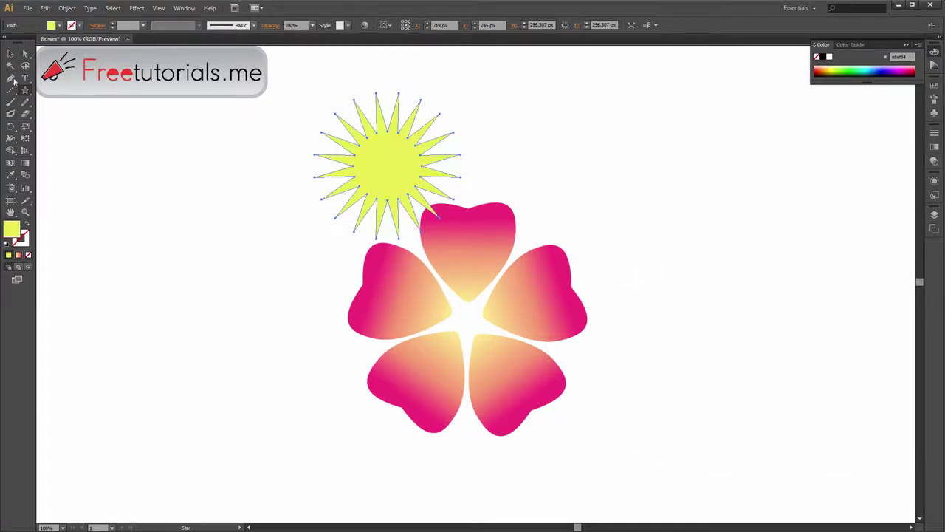
# Step: Move the star onto the centre of the flower, nudging it slightly left
pyautogui.click(10, 53)
pyautogui.moveTo(391, 177); pyautogui.dragTo(473, 325)
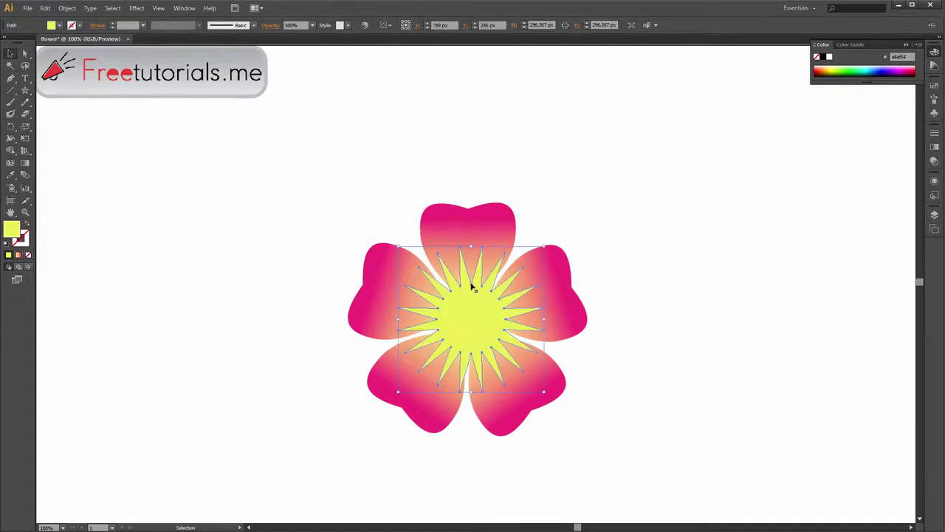
pyautogui.press('Left')
pyautogui.press('Left')
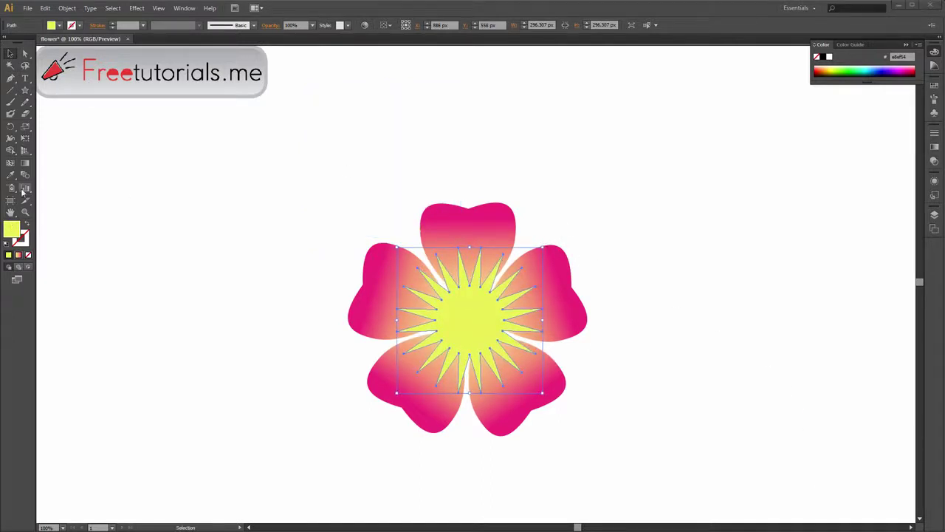
# Step: Apply a gradient fill to the star and set its left stop to yellow (G 220, B 120)
pyautogui.click(25, 163)
pyautogui.click(935, 147)
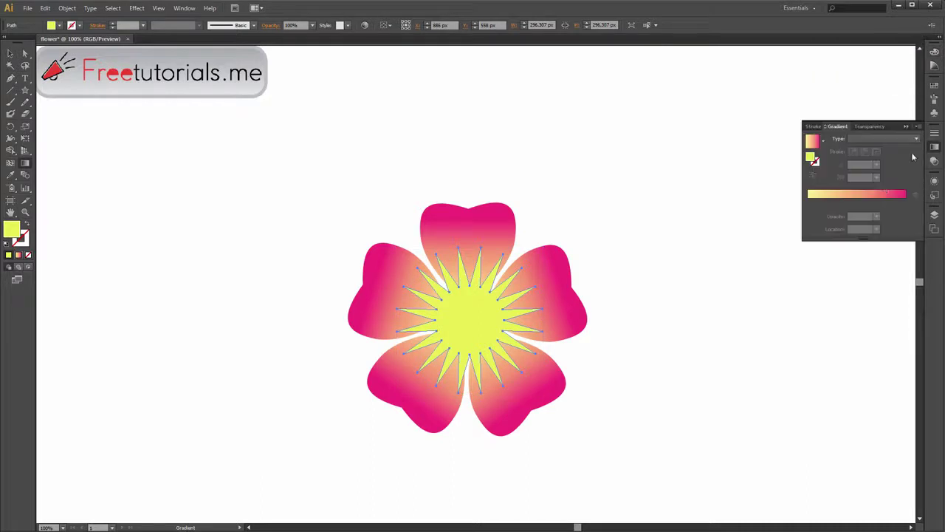
pyautogui.click(907, 196)
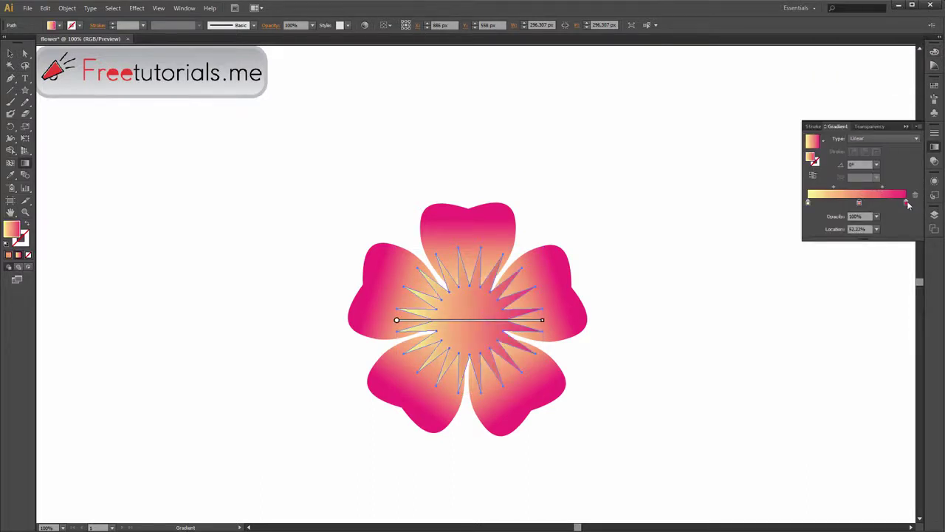
pyautogui.doubleClick(809, 203)
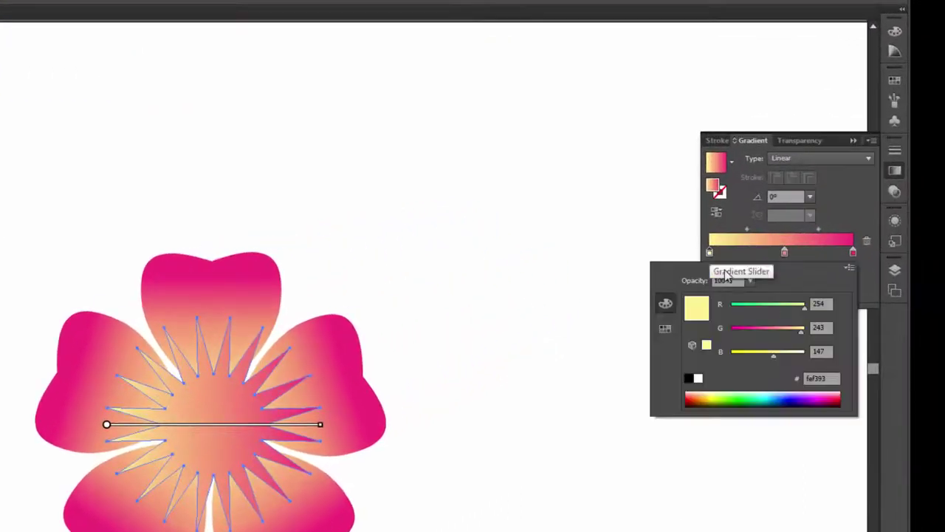
pyautogui.press('BackSpace')
pyautogui.write('0')
pyautogui.press('Tab')
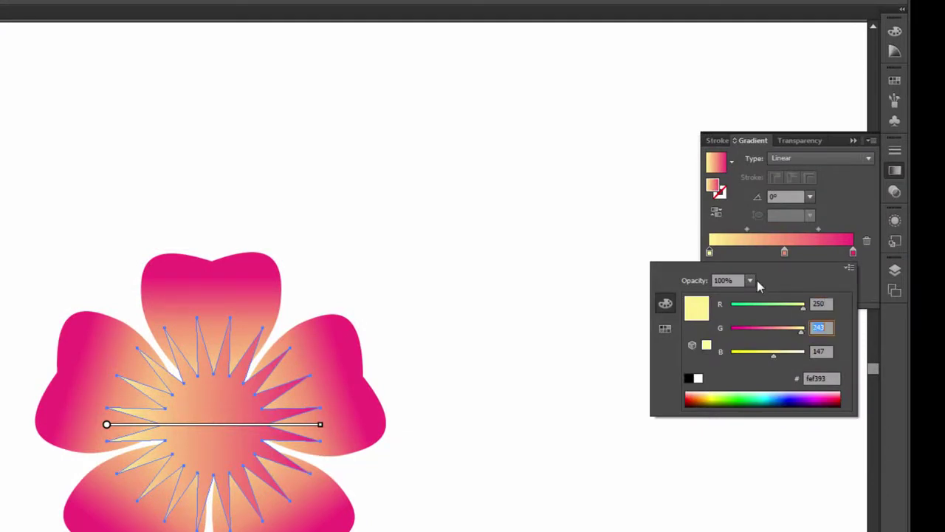
pyautogui.write('220')
pyautogui.press('Tab')
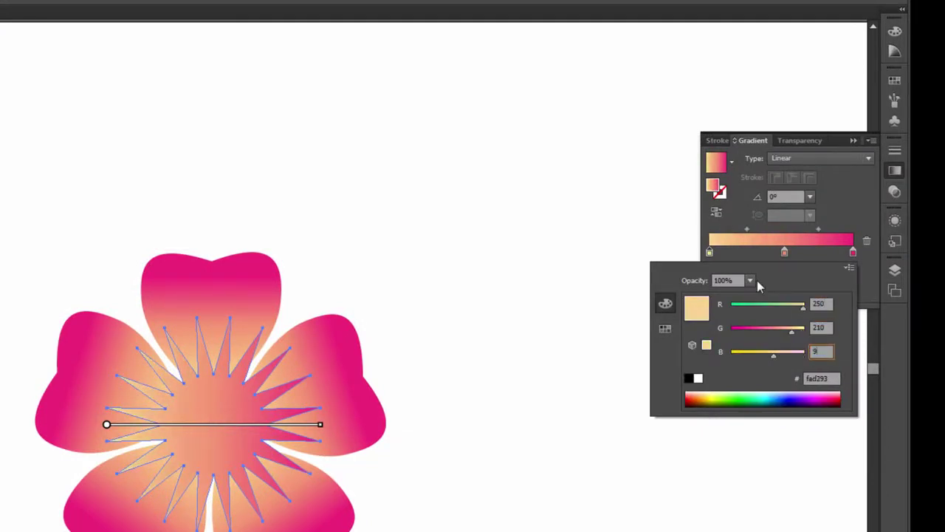
pyautogui.write('120')
pyautogui.press('Return')
# Step: Recolour the middle stop (R 235, G 240) and right stop (R 225, G 225) to yellow
pyautogui.doubleClick(784, 252)
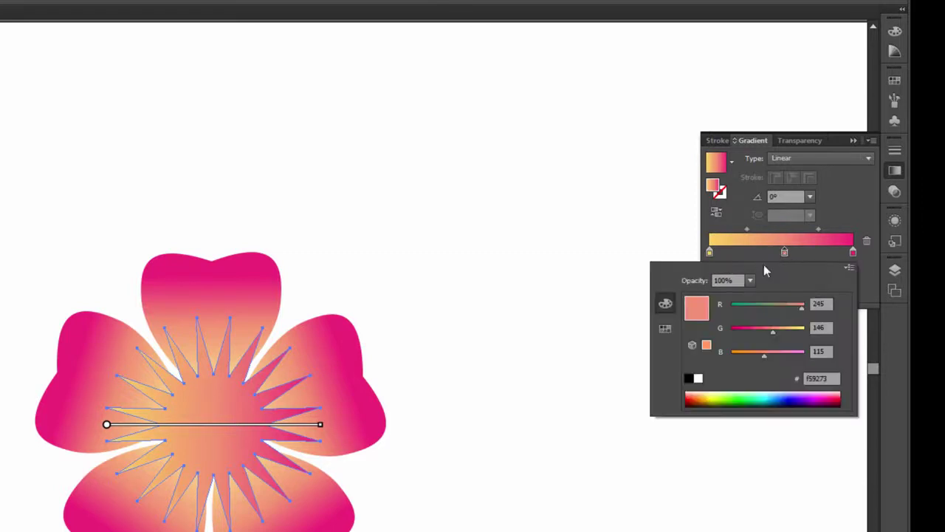
pyautogui.click(830, 305)
pyautogui.press('Tab')
pyautogui.press('Tab')
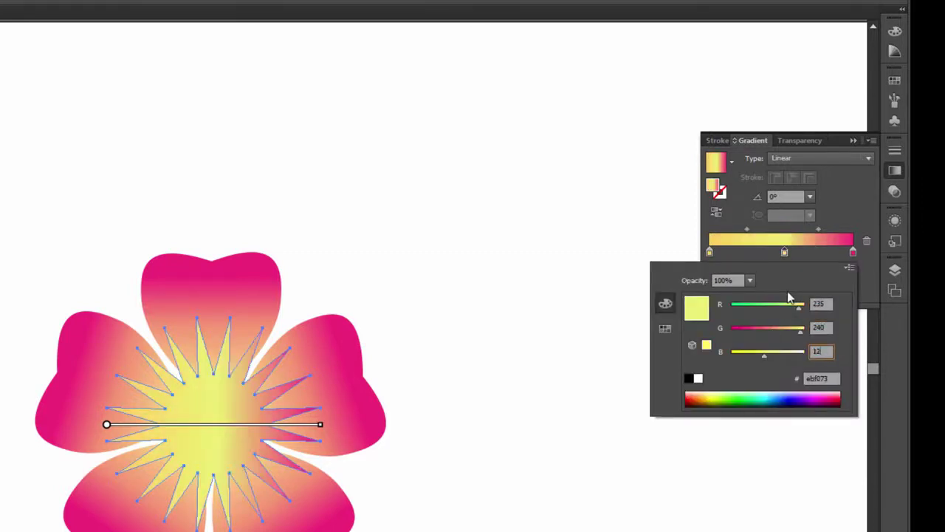
pyautogui.press('Return')
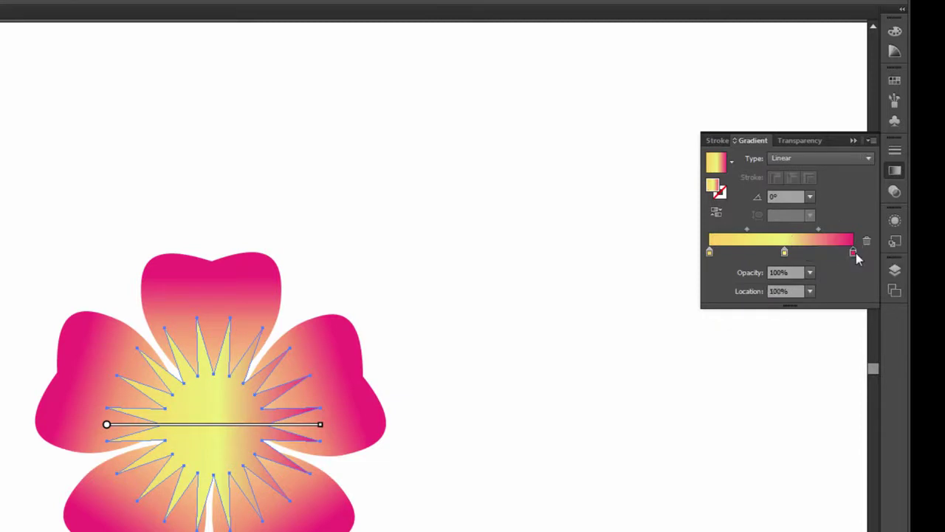
pyautogui.doubleClick(854, 252)
pyautogui.write('225')
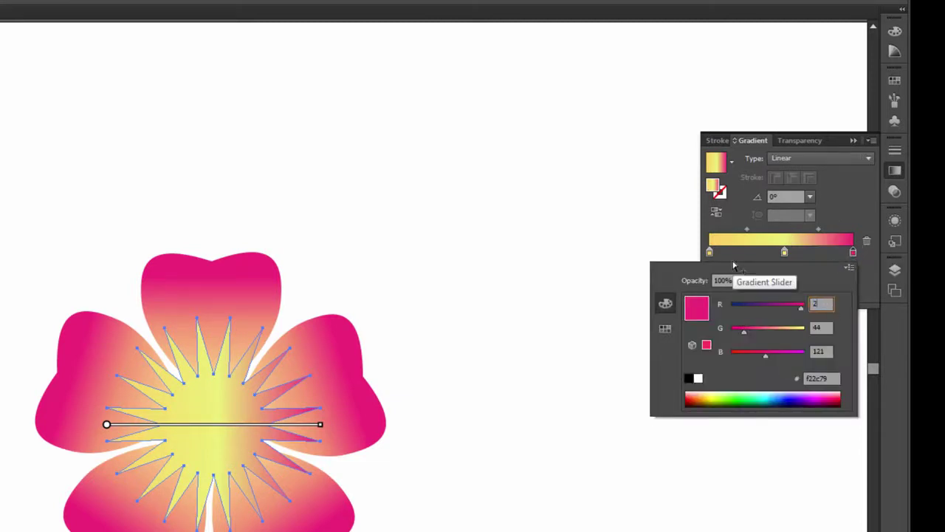
pyautogui.press('Tab')
pyautogui.write('225')
pyautogui.press('Tab')
pyautogui.write('2')
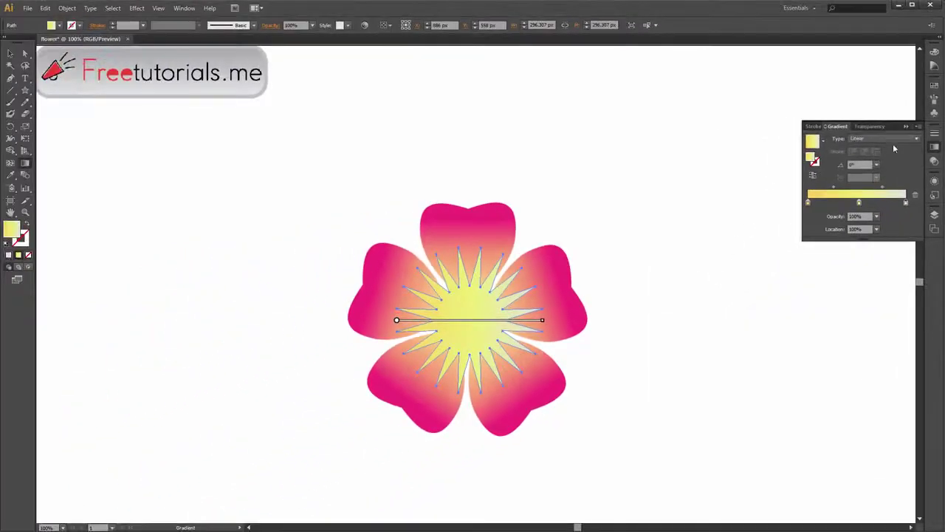
# Step: Make the star's gradient radial, then deselect and zoom out
pyautogui.click(890, 139)
pyautogui.click(885, 158)
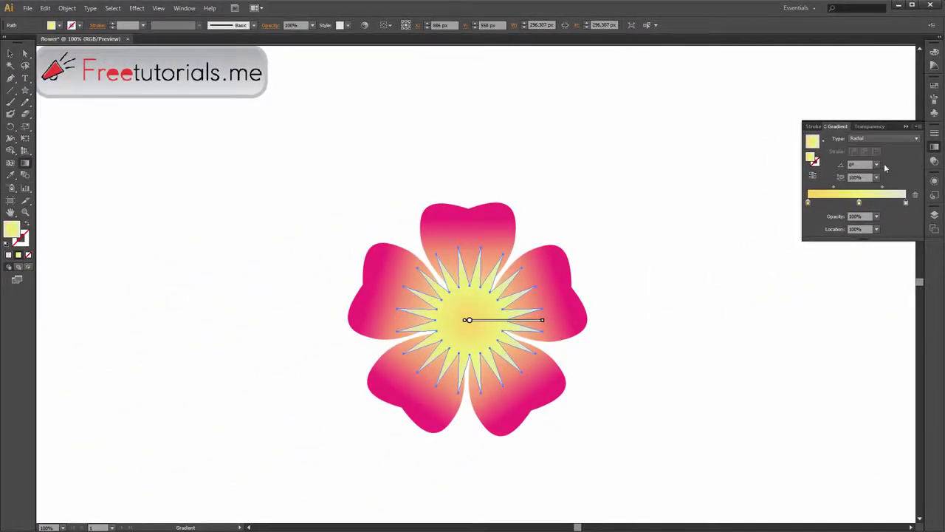
pyautogui.click(10, 54)
pyautogui.click(630, 231)
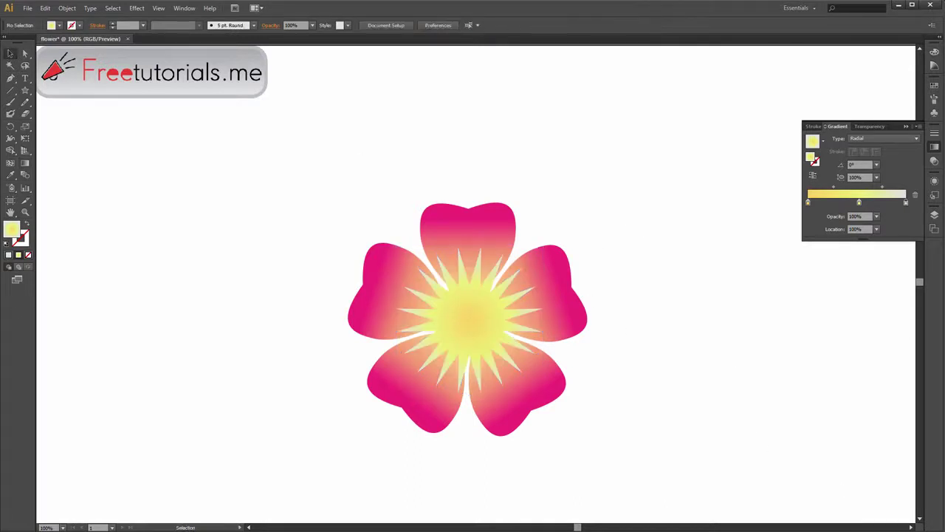
pyautogui.hotkey('ctrl', '-')
# Step: Group the five petals and star centre, then shift the group slightly right
pyautogui.moveTo(328, 224); pyautogui.dragTo(578, 381)
pyautogui.rightClick(446, 290)
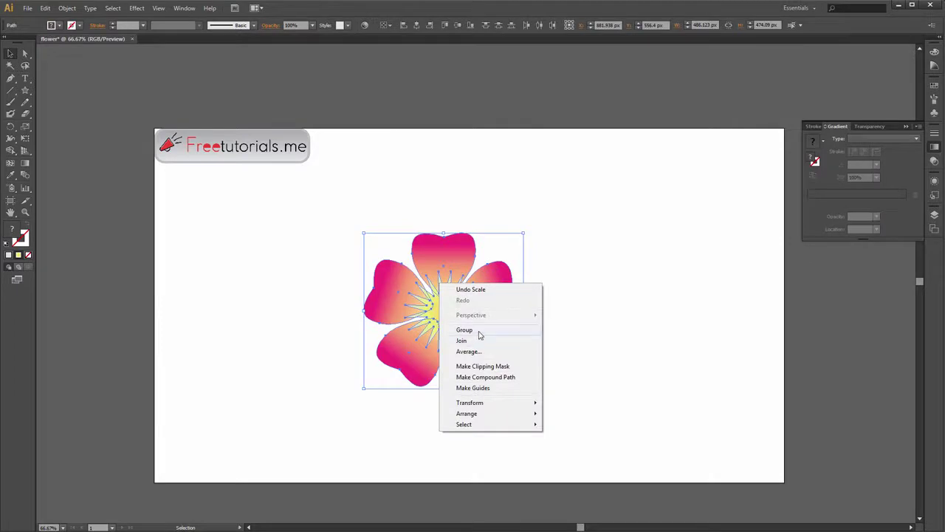
pyautogui.click(476, 331)
pyautogui.moveTo(478, 299); pyautogui.dragTo(502, 303)
pyautogui.click(582, 298)
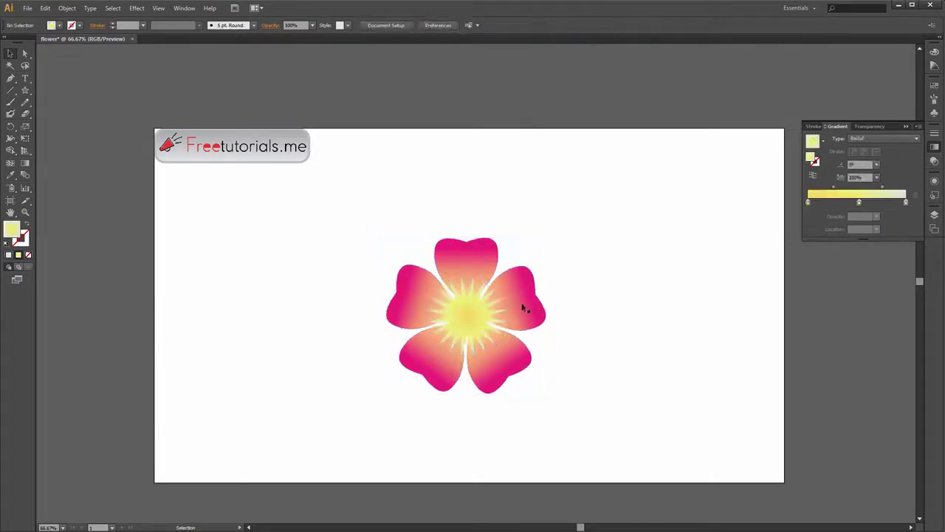
# Step: Deselect the flower, close the Gradient panel and pan the view
pyautogui.click(522, 308)
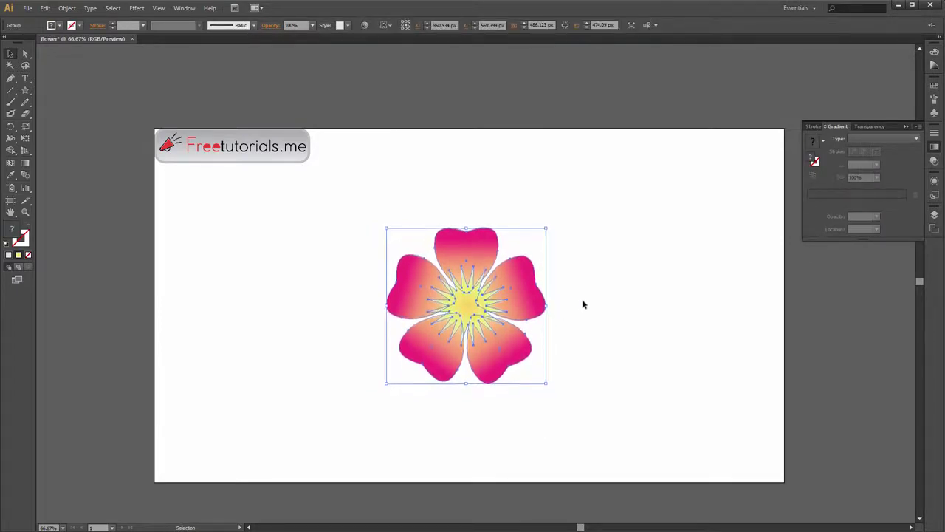
pyautogui.click(564, 312)
pyautogui.scroll(1, 563, 314)
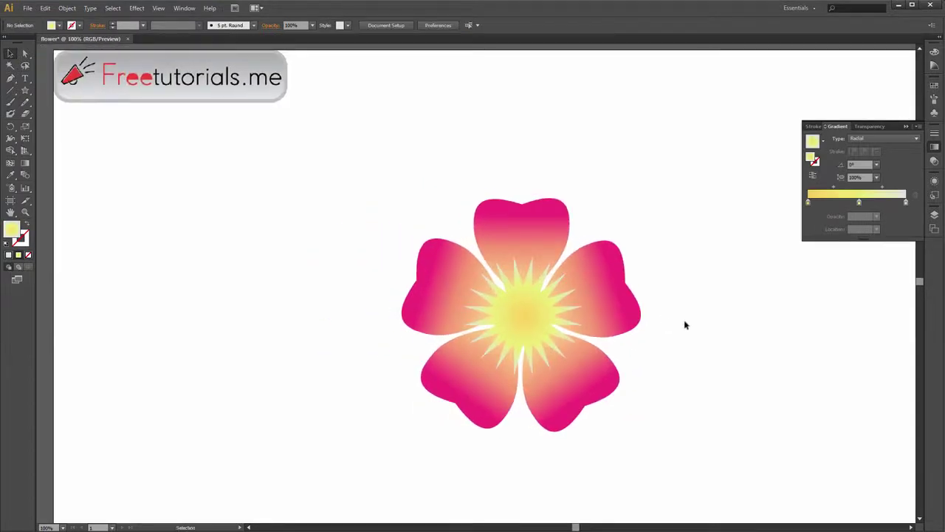
pyautogui.click(913, 127)
pyautogui.moveTo(647, 195); pyautogui.dragTo(609, 194)
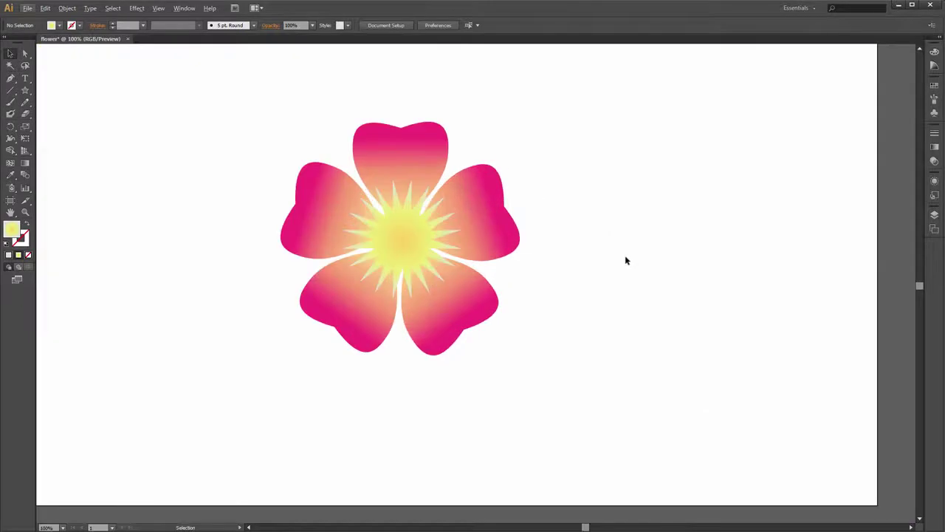
pyautogui.moveTo(670, 262); pyautogui.dragTo(693, 270)
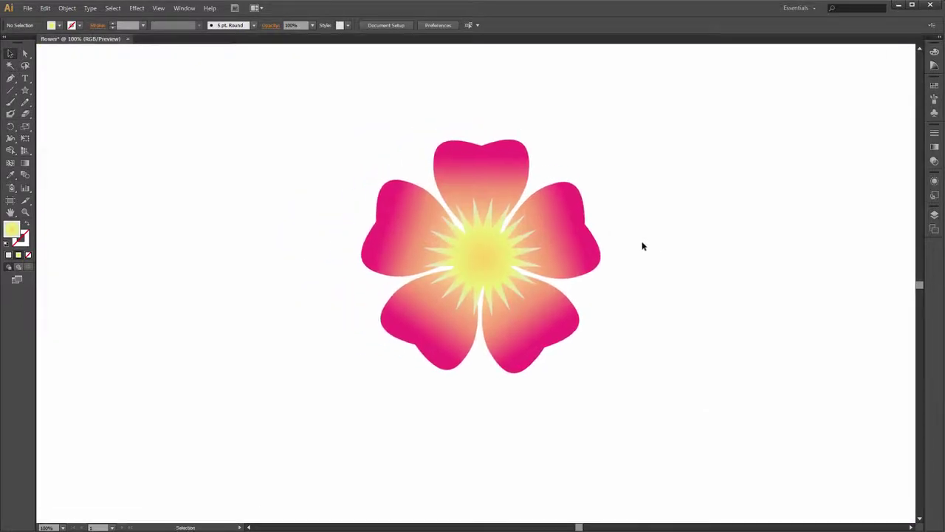